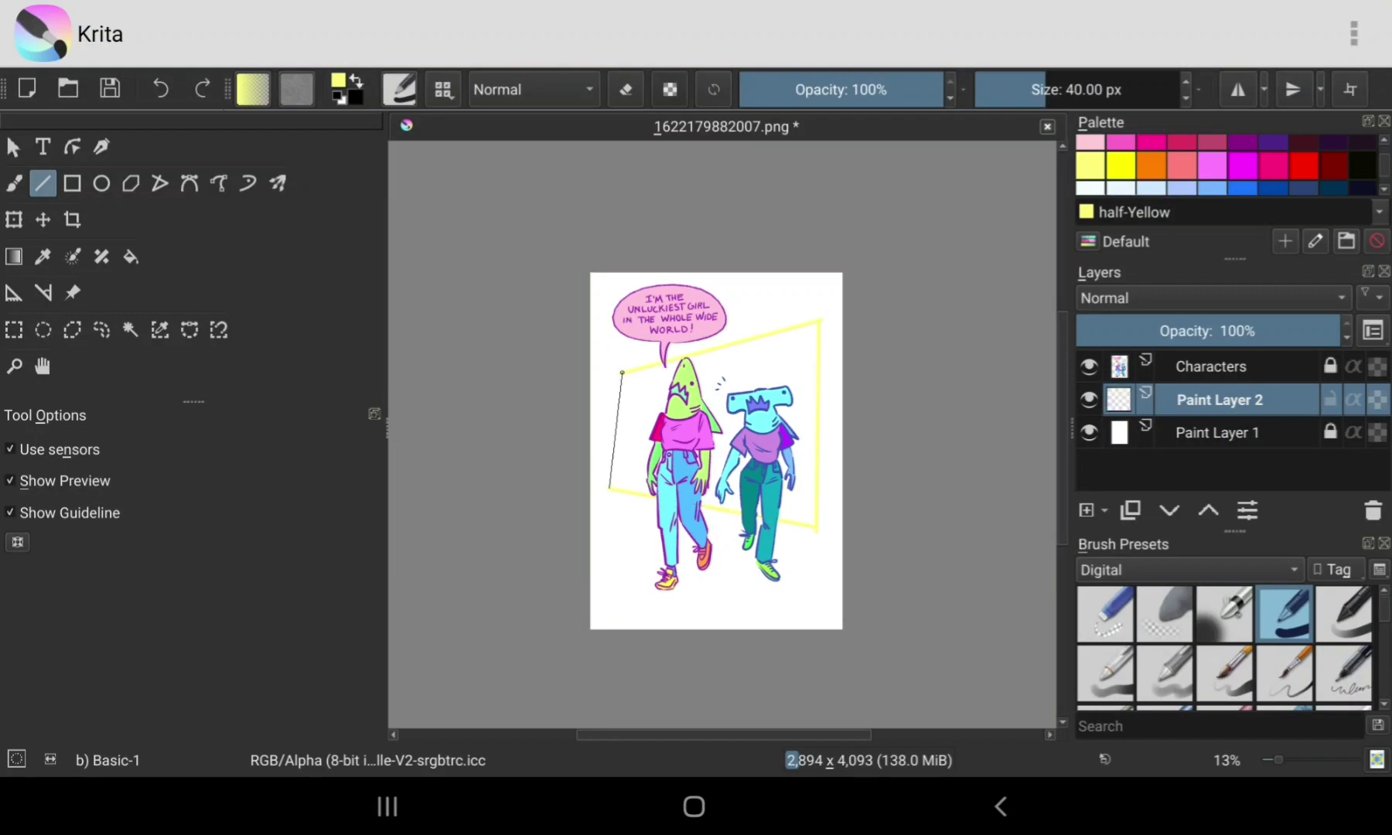
# Step: Undo the stray lines and redraw the tilted yellow frame's right, bottom and left edges
pyautogui.scroll(3, 620, 370)
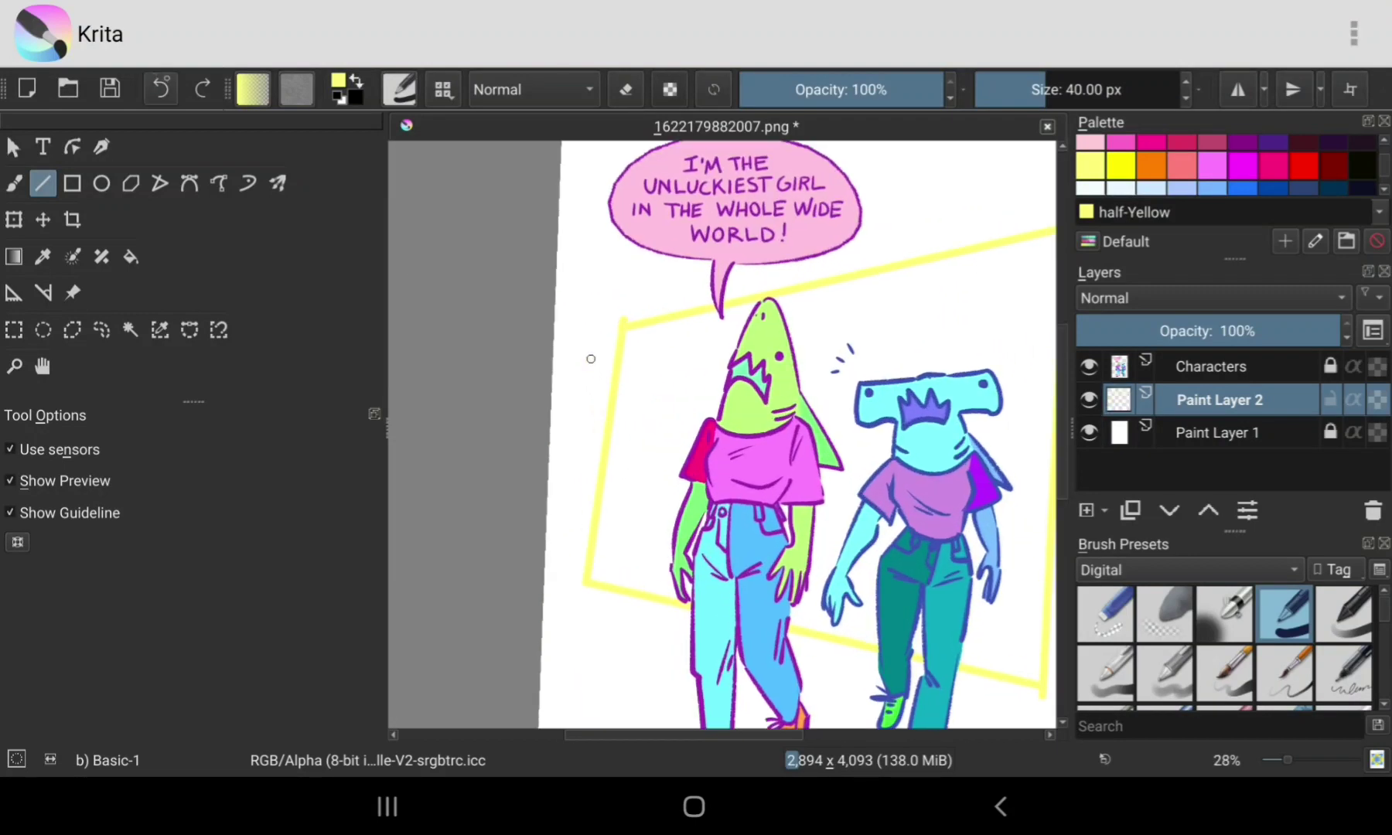
pyautogui.hotkey('ctrl', 'z')
pyautogui.hotkey('ctrl', 'z')
pyautogui.moveTo(899, 206); pyautogui.dragTo(909, 646)
pyautogui.moveTo(908, 646); pyautogui.dragTo(491, 611)
pyautogui.moveTo(491, 611); pyautogui.dragTo(476, 346)
# Step: Fill the inside of the frame solid yellow, sampling the current layer
pyautogui.click(131, 256)
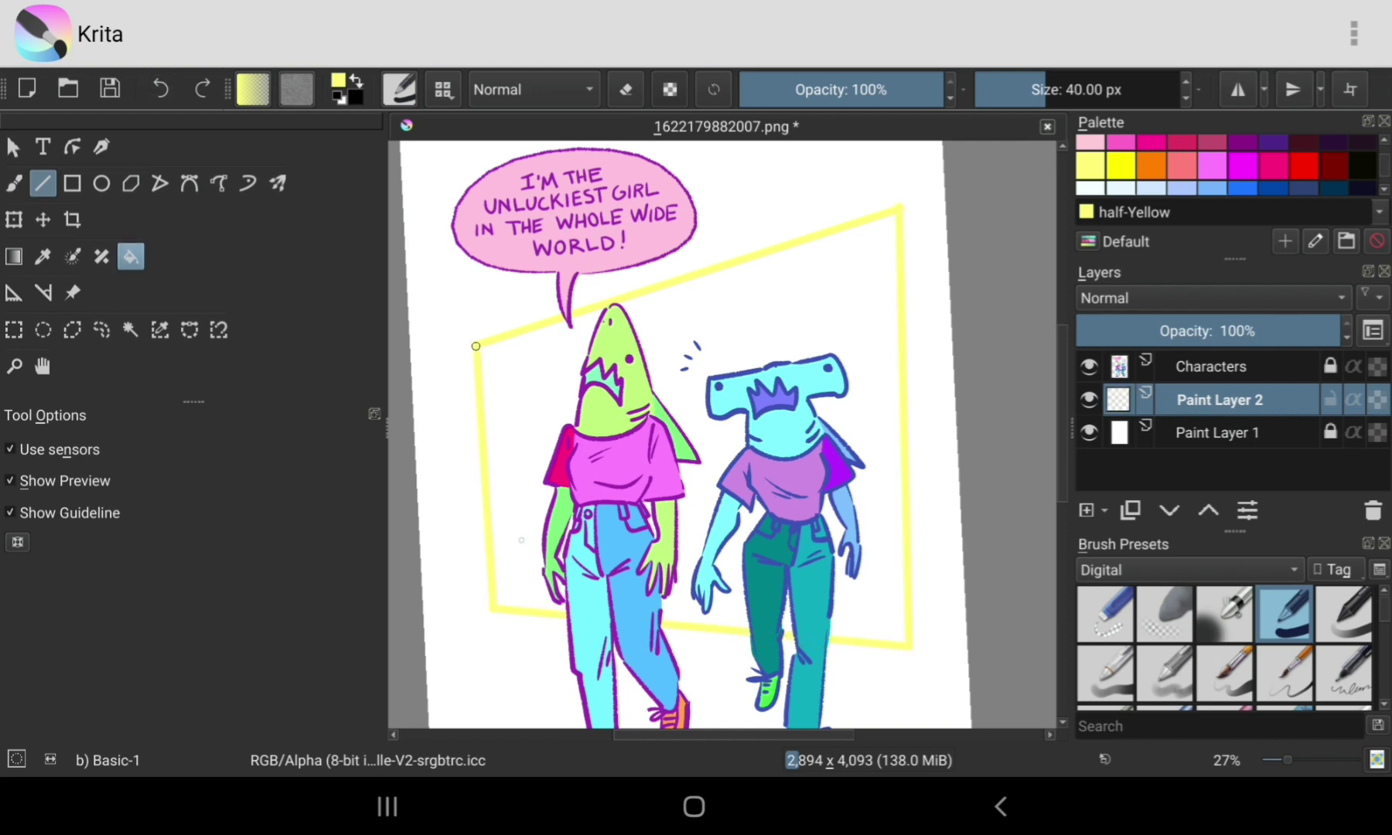
pyautogui.click(275, 622)
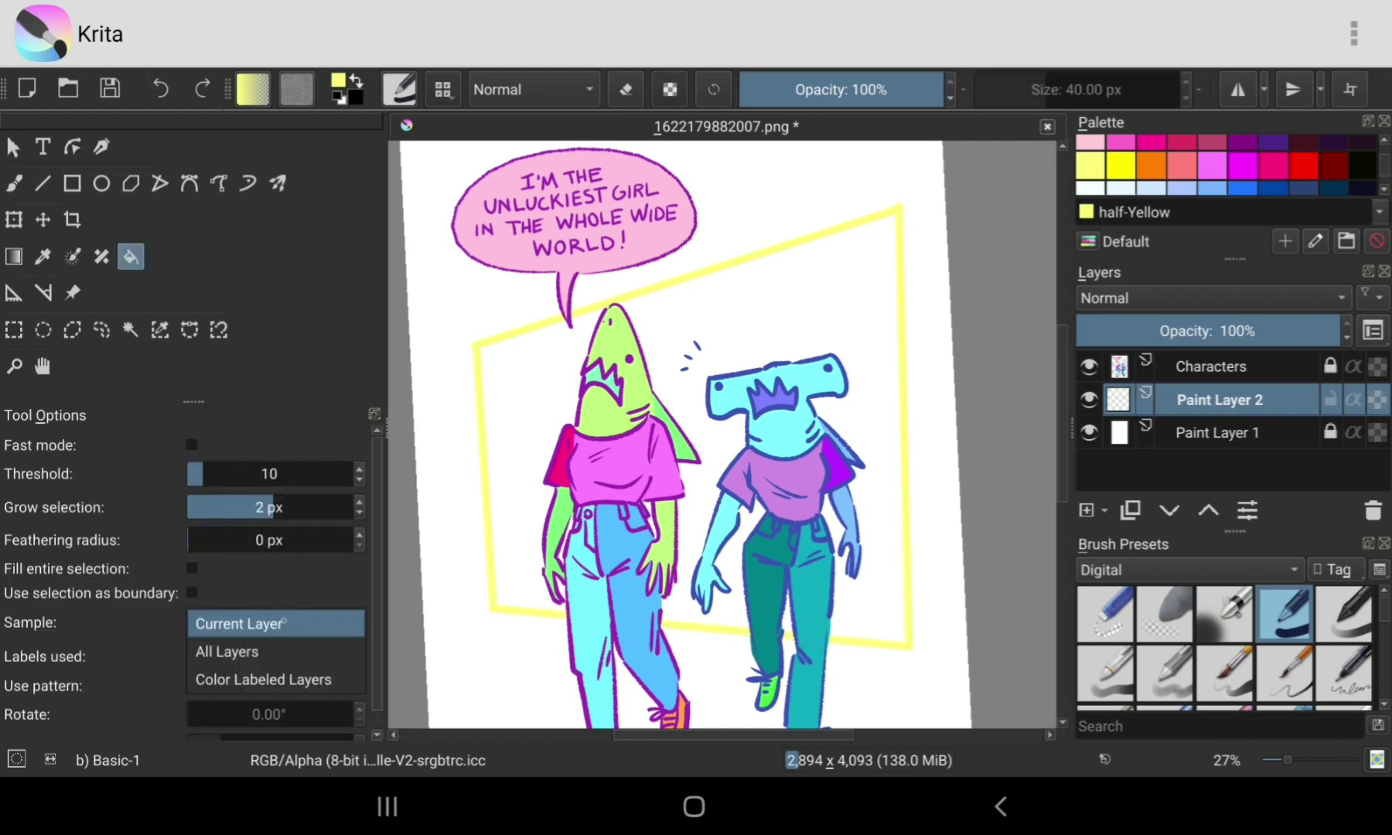
pyautogui.click(528, 502)
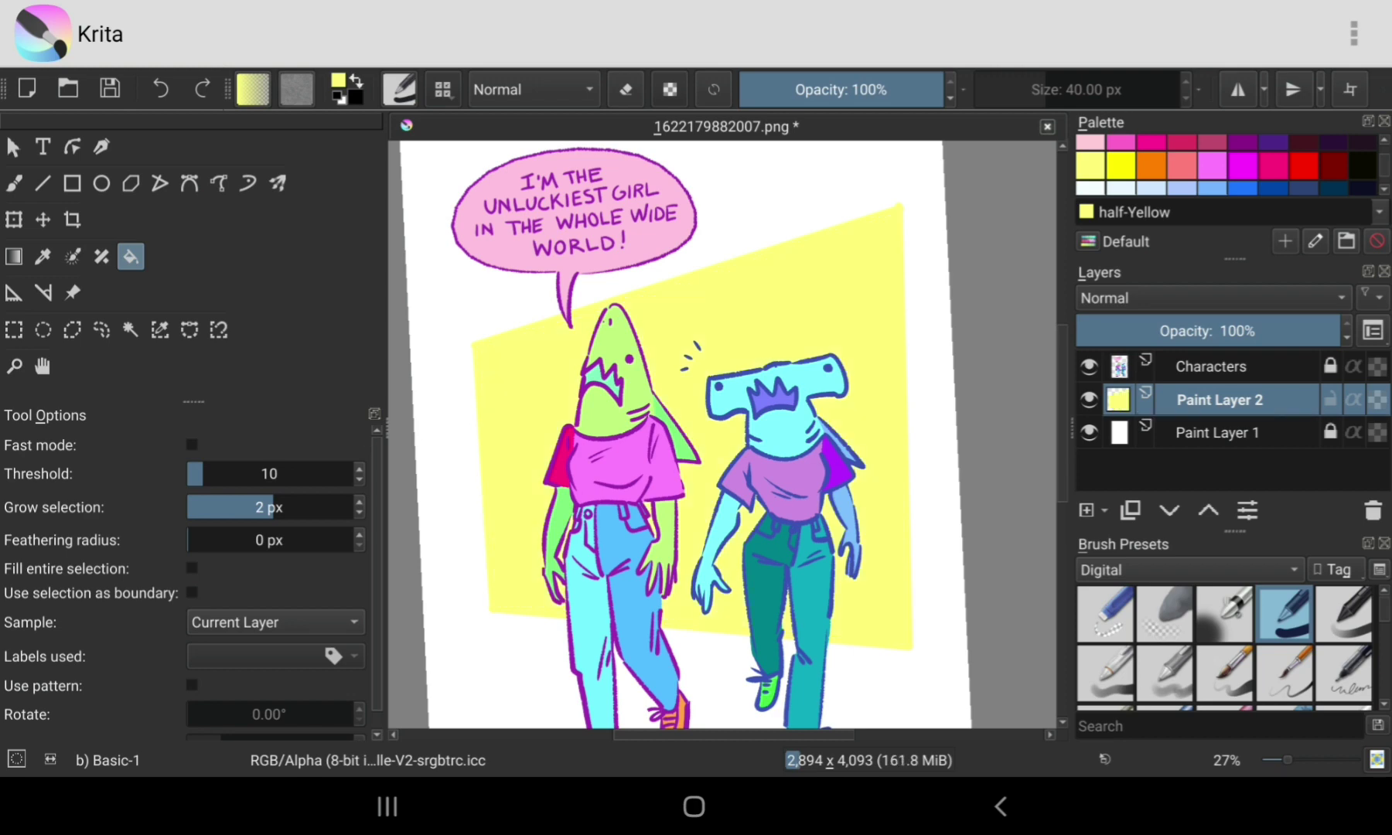
pyautogui.scroll(-2, 727, 433)
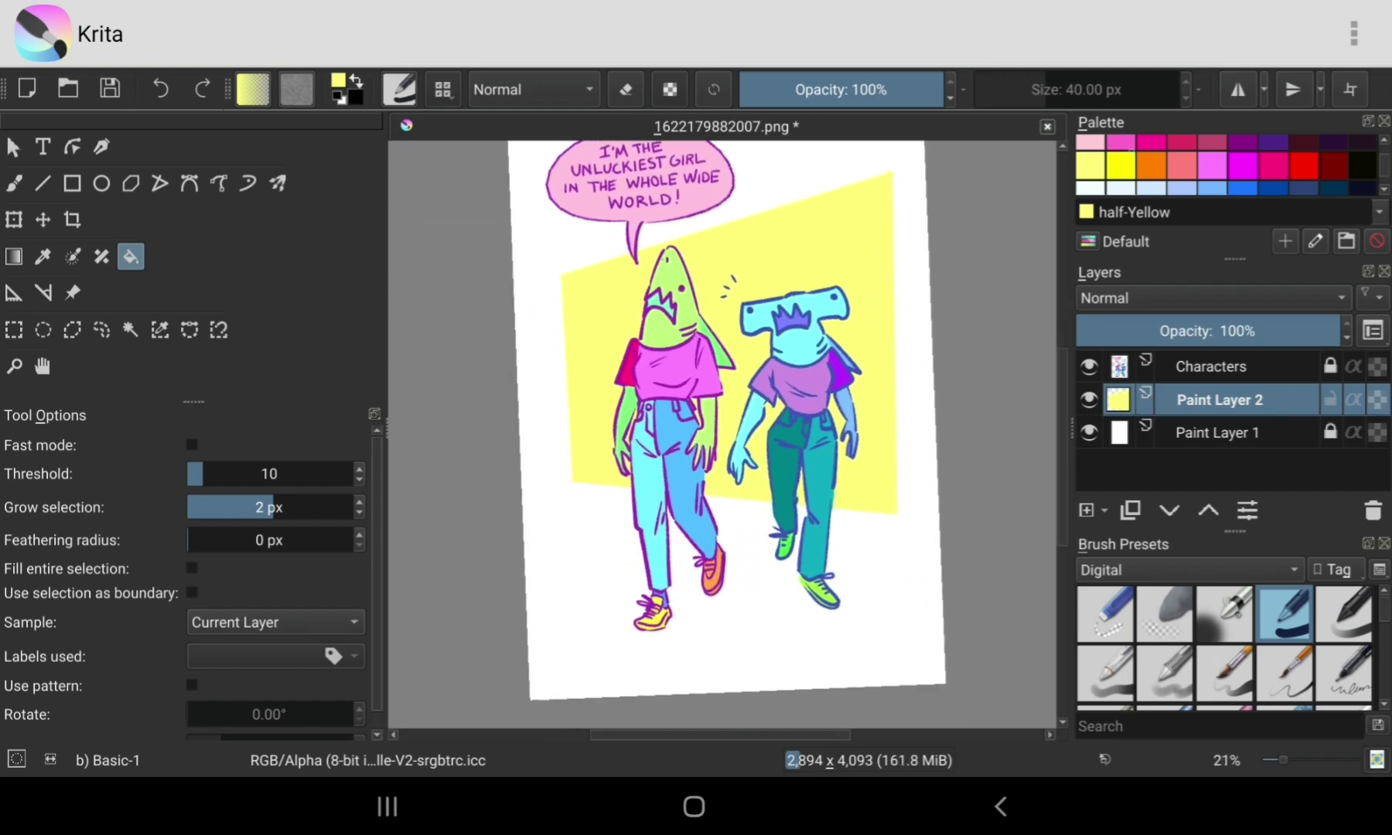
pyautogui.scroll(-2, 1226, 164)
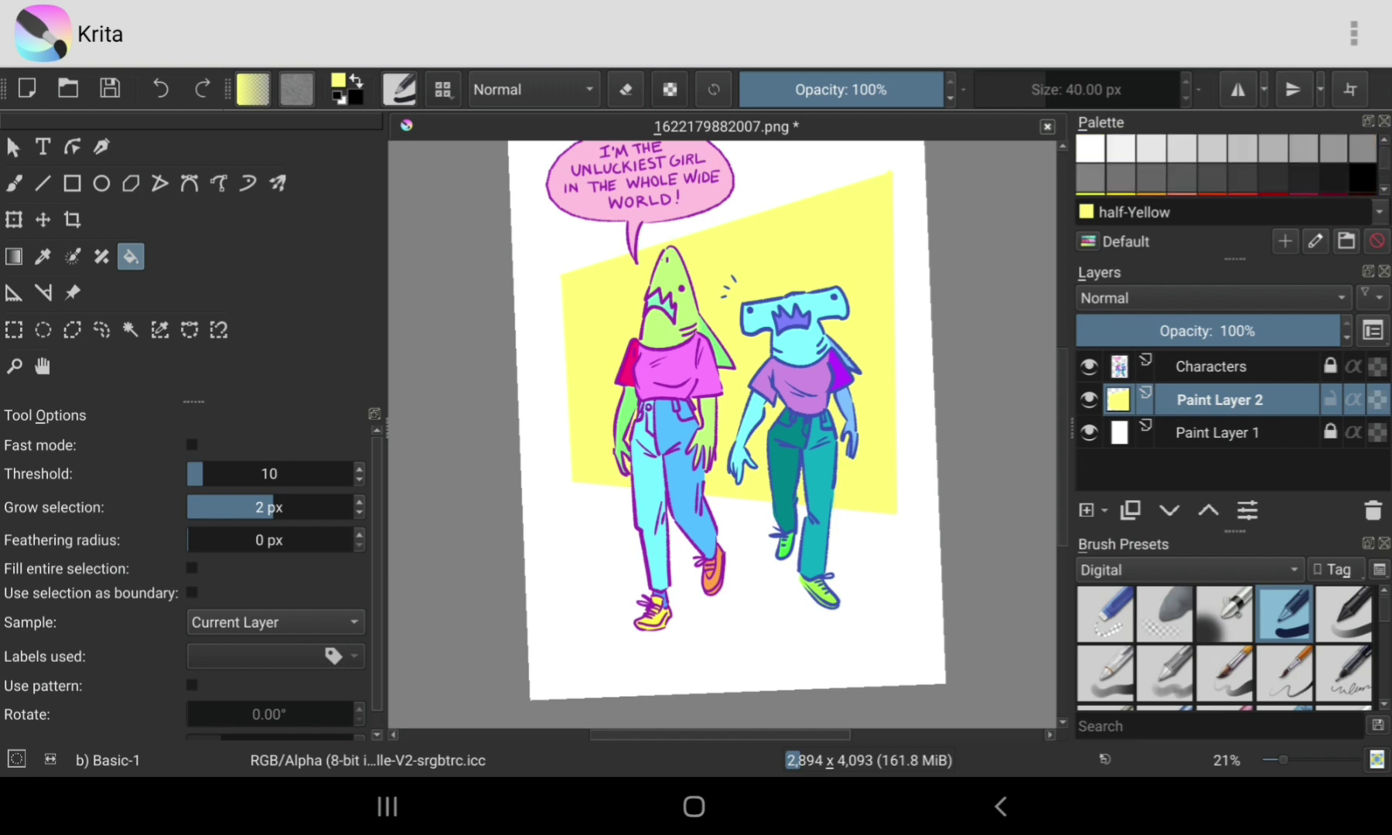
pyautogui.scroll(-3, 1226, 164)
pyautogui.click(1120, 180)
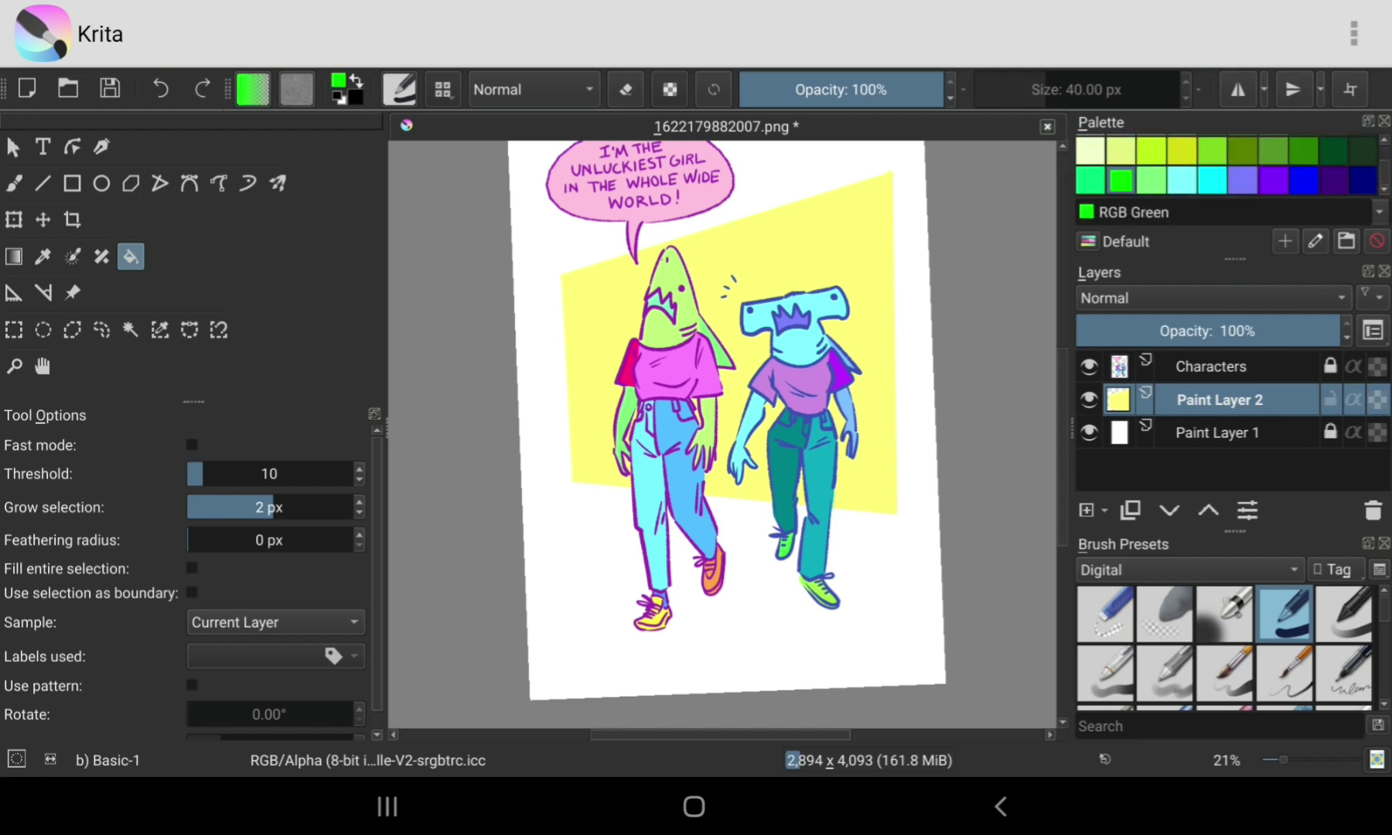
pyautogui.click(580, 464)
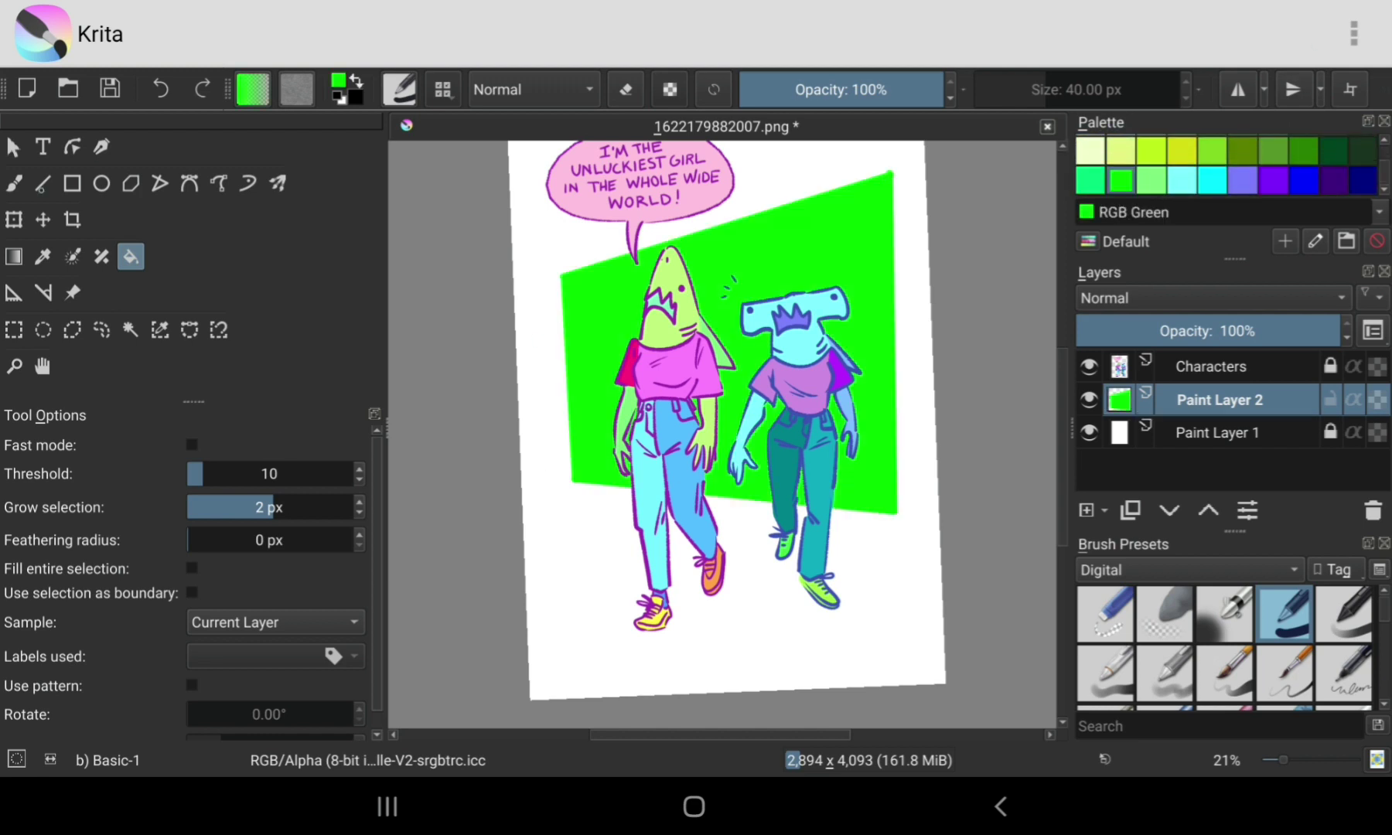
pyautogui.click(14, 183)
pyautogui.click(160, 88)
pyautogui.moveTo(556, 531); pyautogui.dragTo(835, 590)
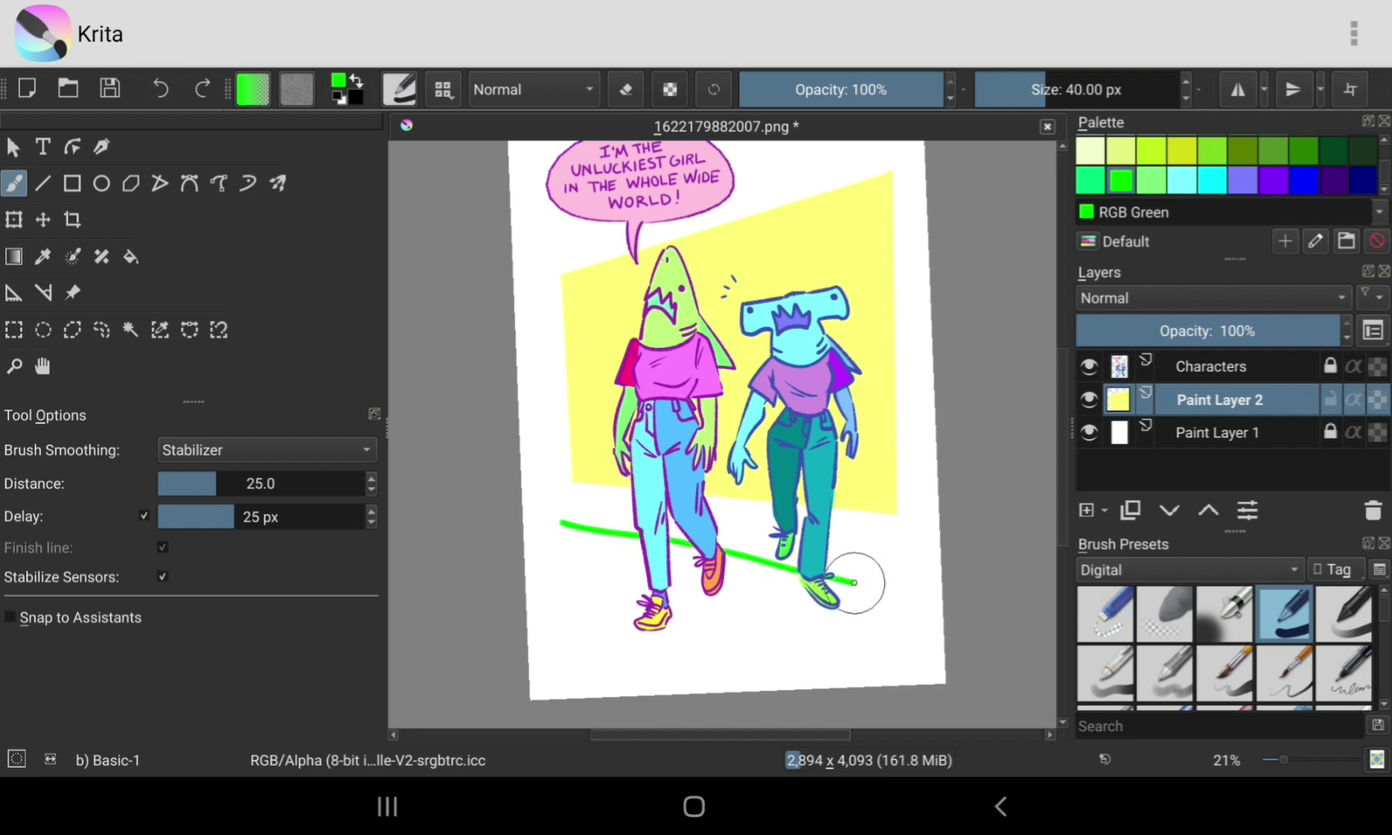
pyautogui.click(160, 88)
pyautogui.click(42, 183)
pyautogui.moveTo(554, 530); pyautogui.dragTo(942, 595)
pyautogui.moveTo(543, 573)
pyautogui.mouseDown()
pyautogui.moveTo(809, 665)
pyautogui.moveTo(932, 682)
pyautogui.mouseUp()
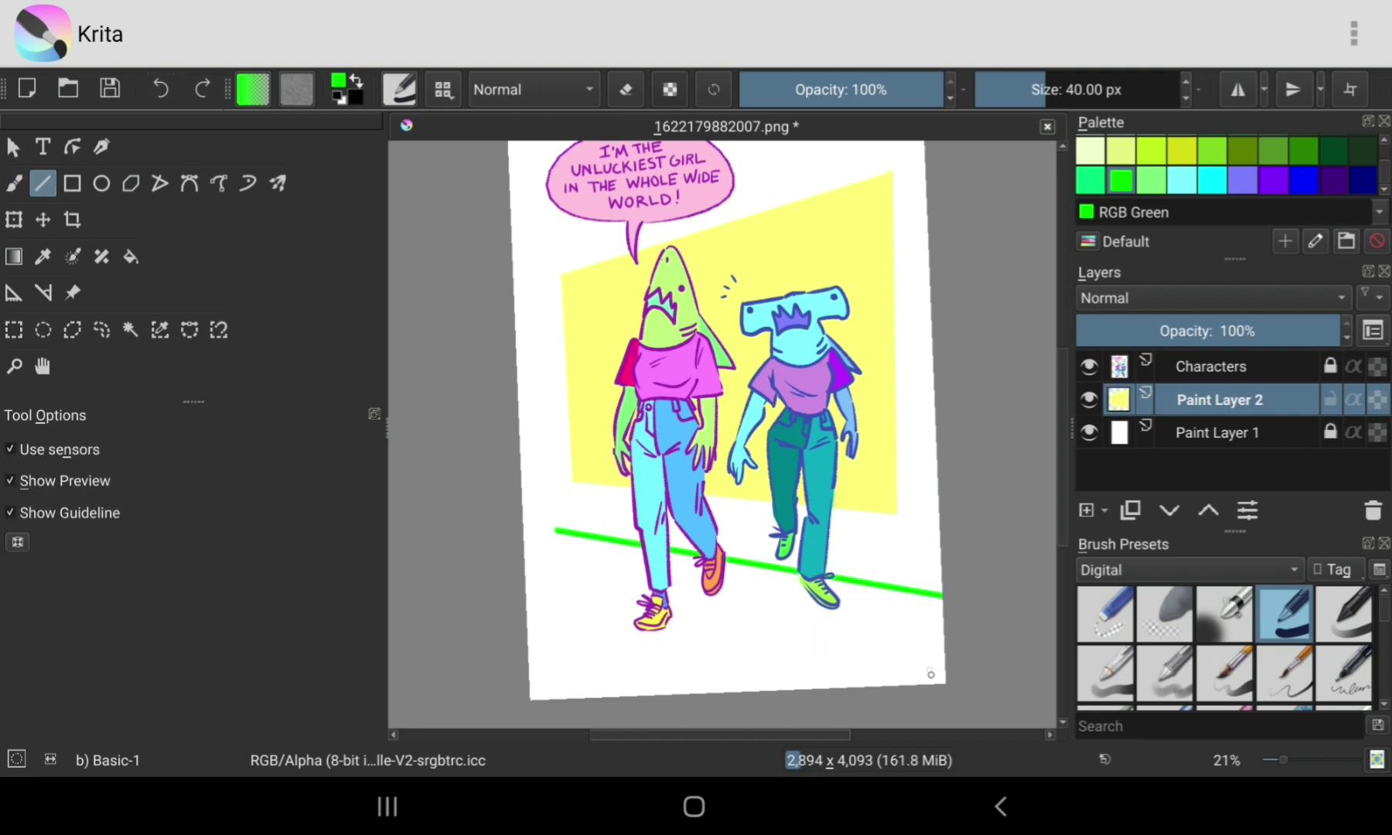
pyautogui.click(160, 88)
pyautogui.click(160, 88)
pyautogui.moveTo(554, 534); pyautogui.dragTo(924, 583)
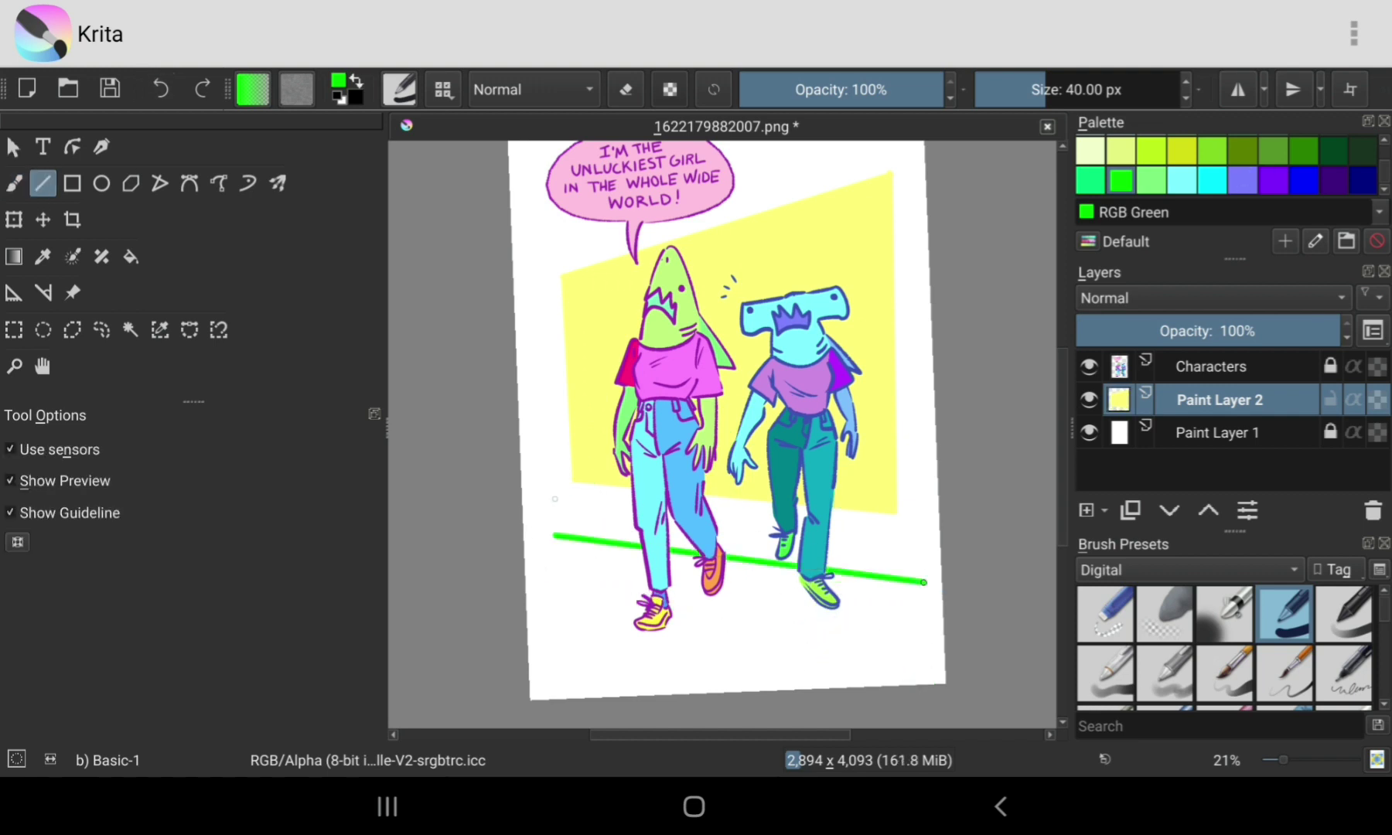
pyautogui.moveTo(555, 499); pyautogui.dragTo(925, 541)
pyautogui.moveTo(934, 639); pyautogui.dragTo(933, 639)
pyautogui.click(160, 89)
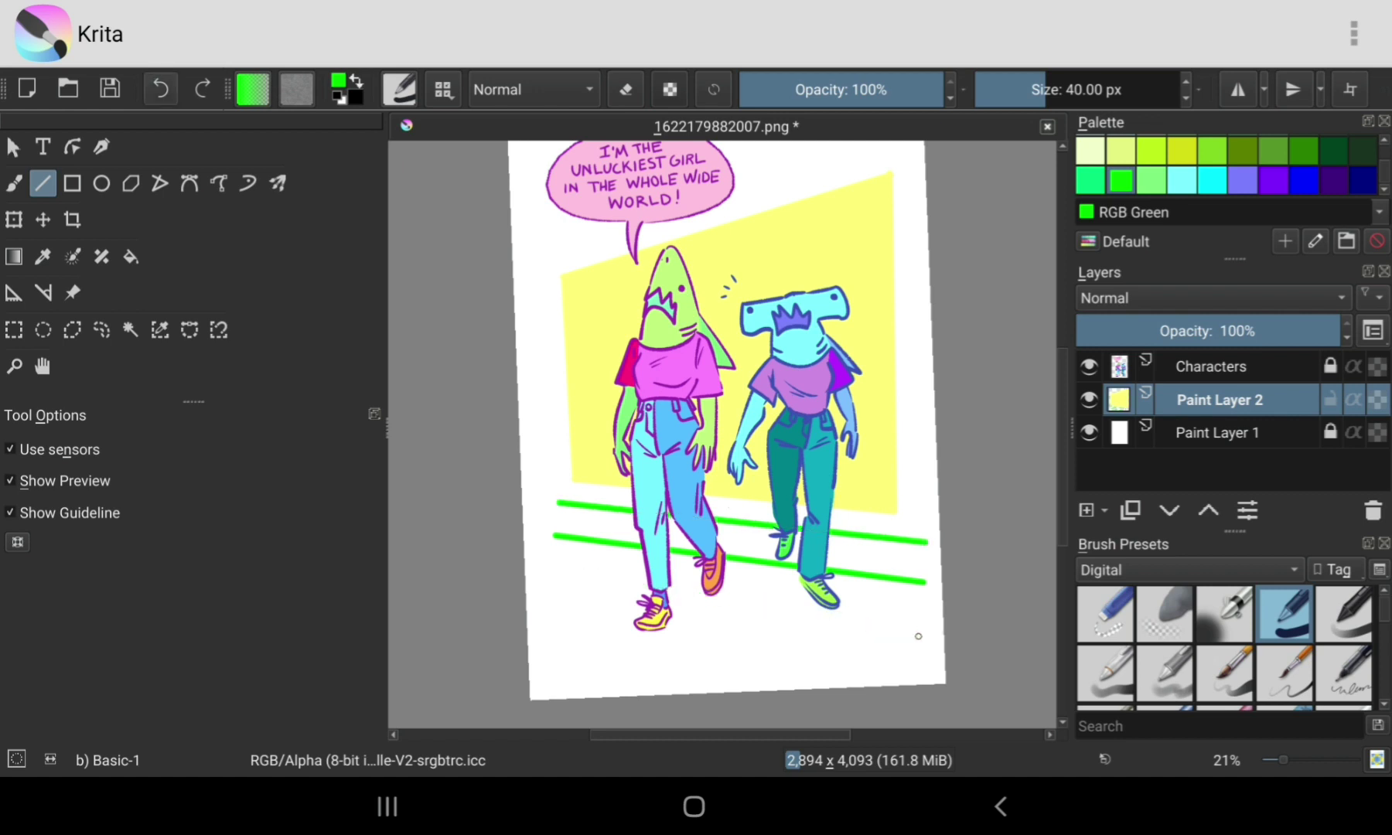
# Step: Draw a bright green triangle outline beneath the characters' feet with straight lines
pyautogui.click(1090, 180)
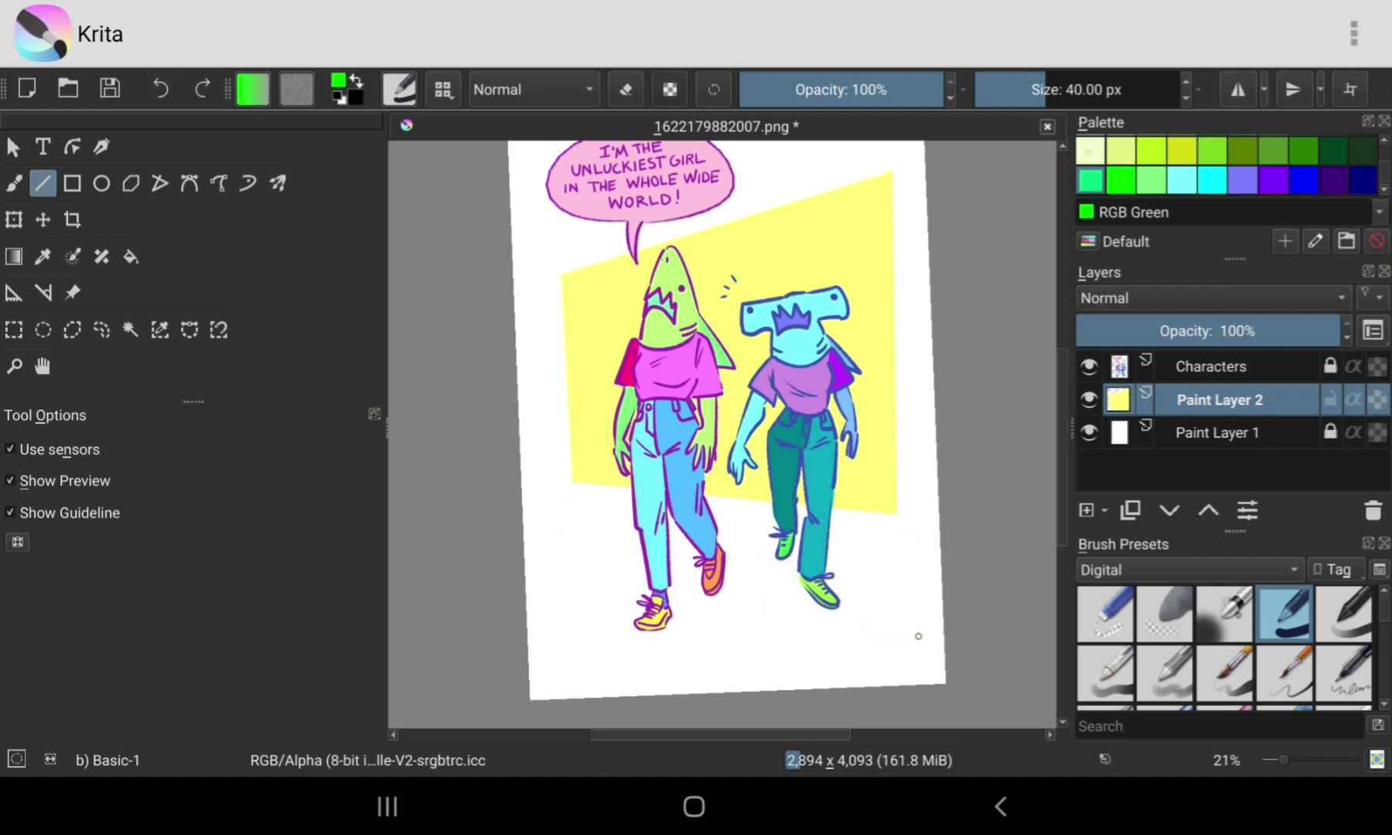
pyautogui.moveTo(906, 553); pyautogui.dragTo(548, 662)
pyautogui.moveTo(548, 662); pyautogui.dragTo(567, 507)
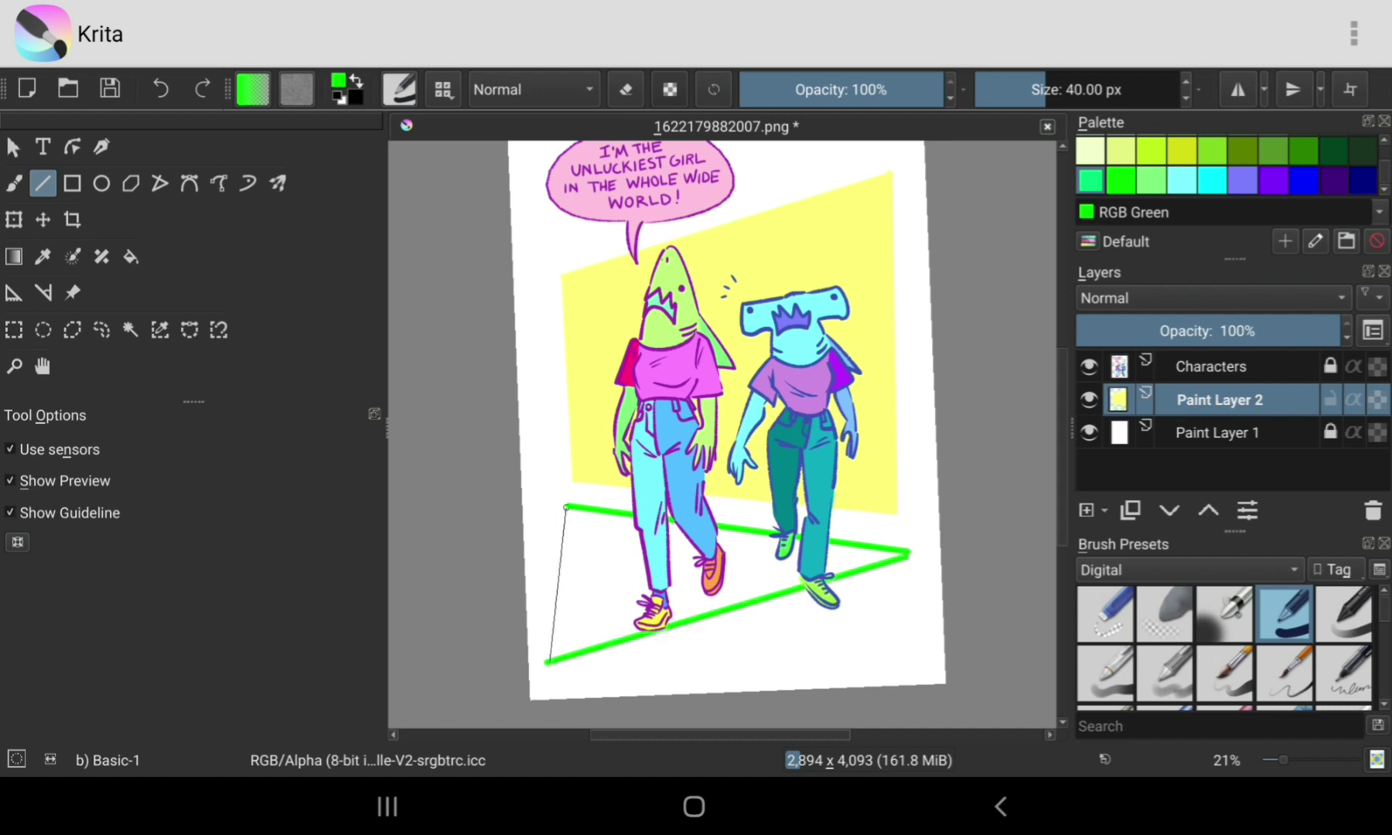
pyautogui.click(160, 89)
pyautogui.click(160, 89)
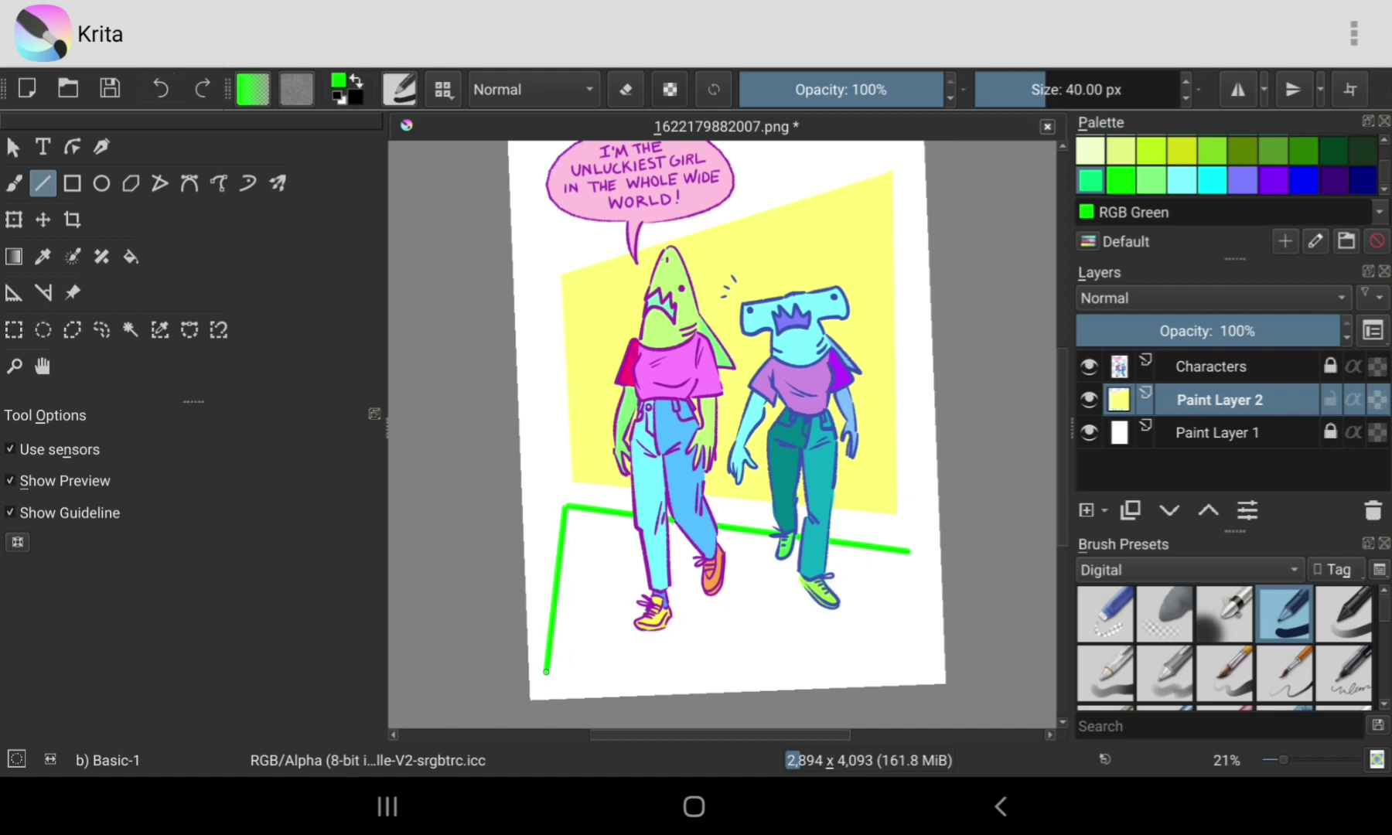
pyautogui.moveTo(546, 671); pyautogui.dragTo(909, 552)
# Step: Fill the floor triangle with green
pyautogui.click(131, 256)
pyautogui.click(588, 604)
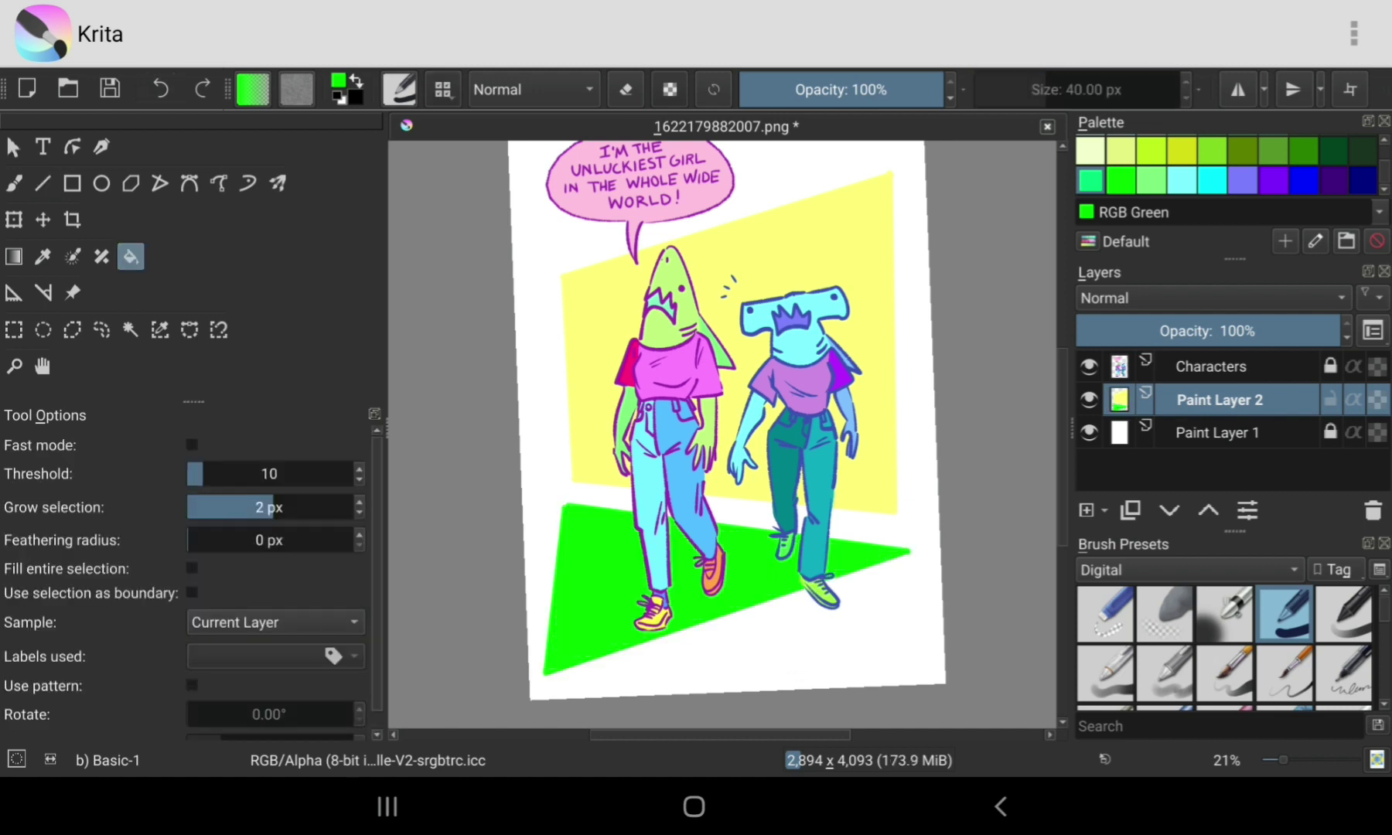
pyautogui.click(14, 183)
pyautogui.click(43, 183)
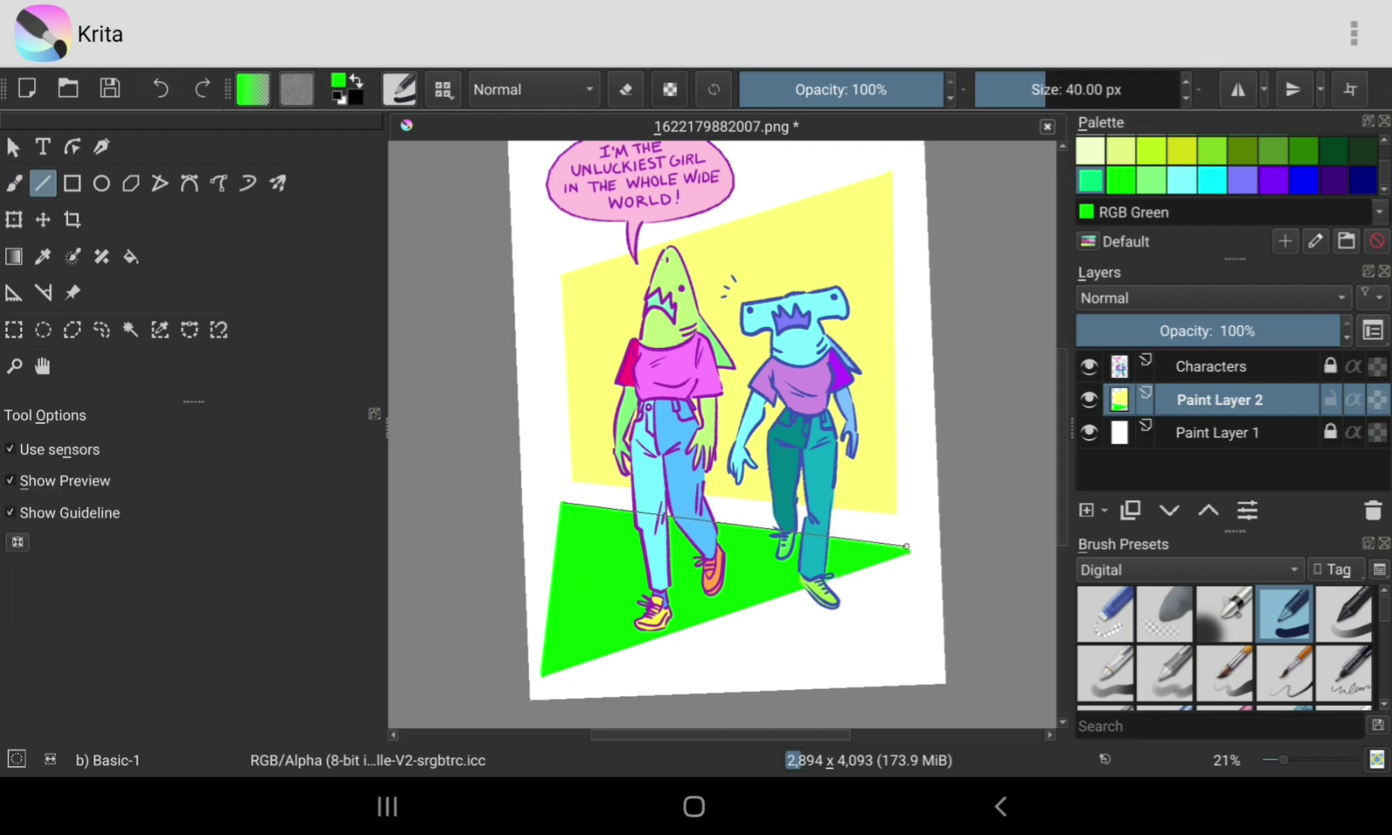
pyautogui.click(130, 256)
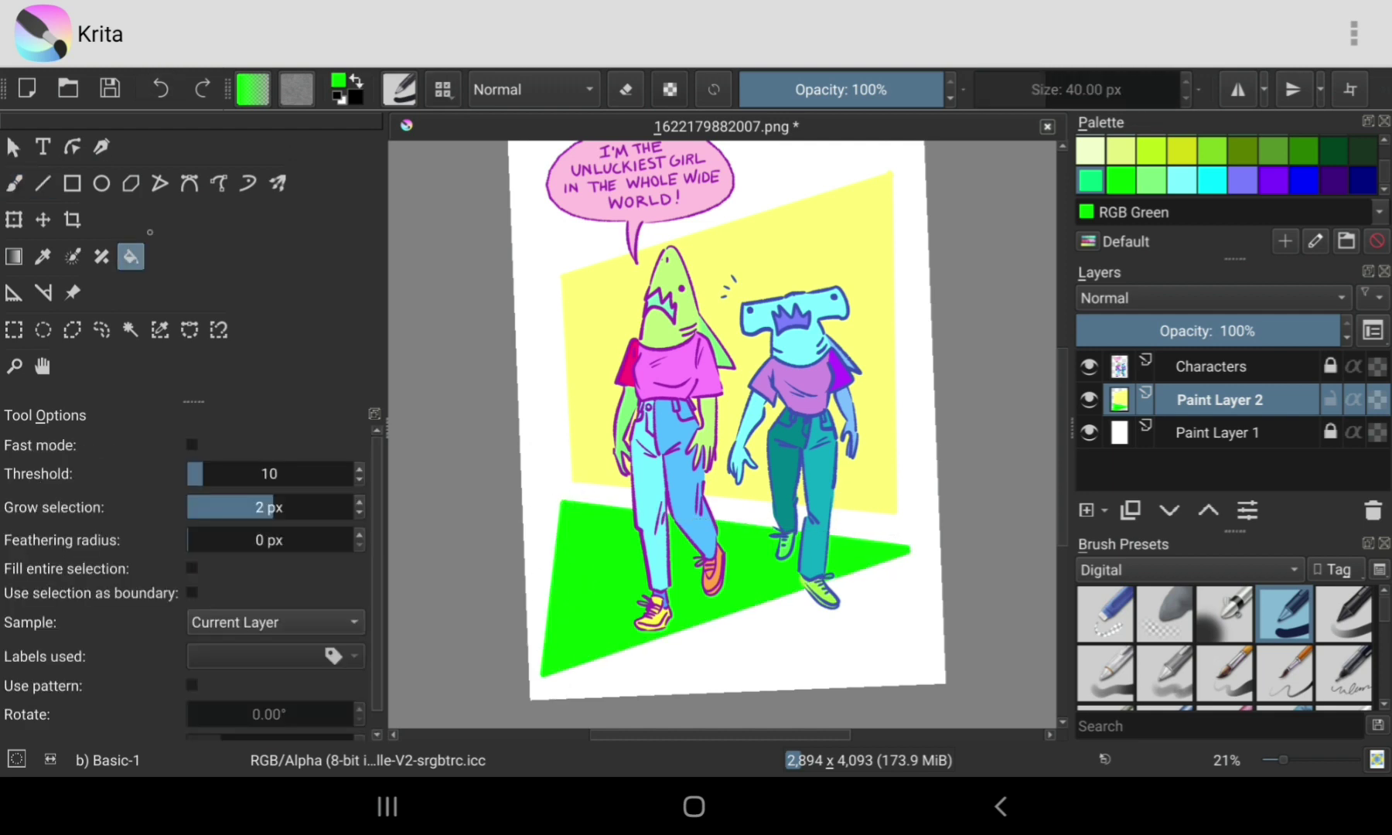
# Step: Try refilling the floor triangle in dim blue, dark indigo and Eminence purple
pyautogui.click(1242, 180)
pyautogui.click(588, 619)
pyautogui.click(1334, 180)
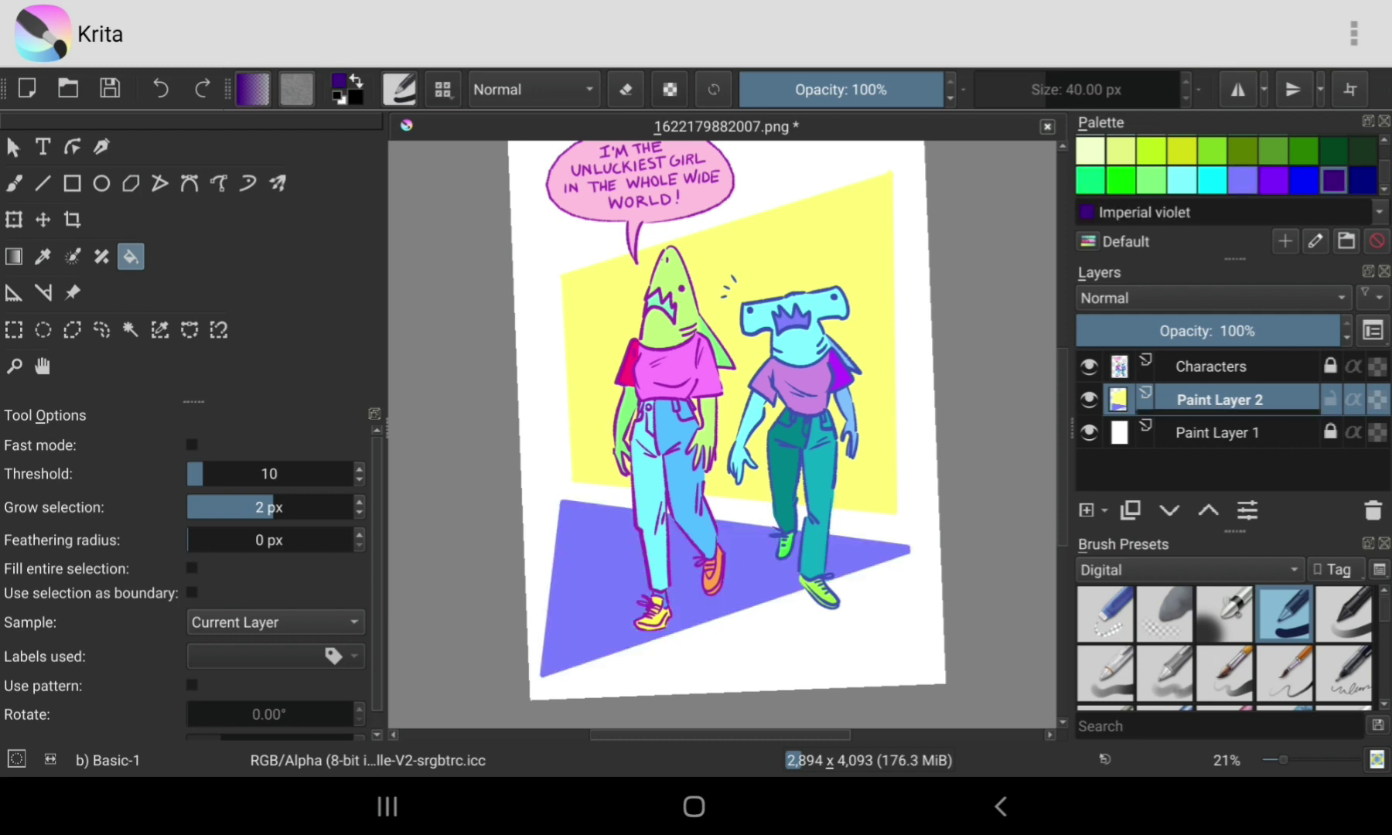
pyautogui.click(588, 619)
pyautogui.click(1273, 181)
pyautogui.click(588, 619)
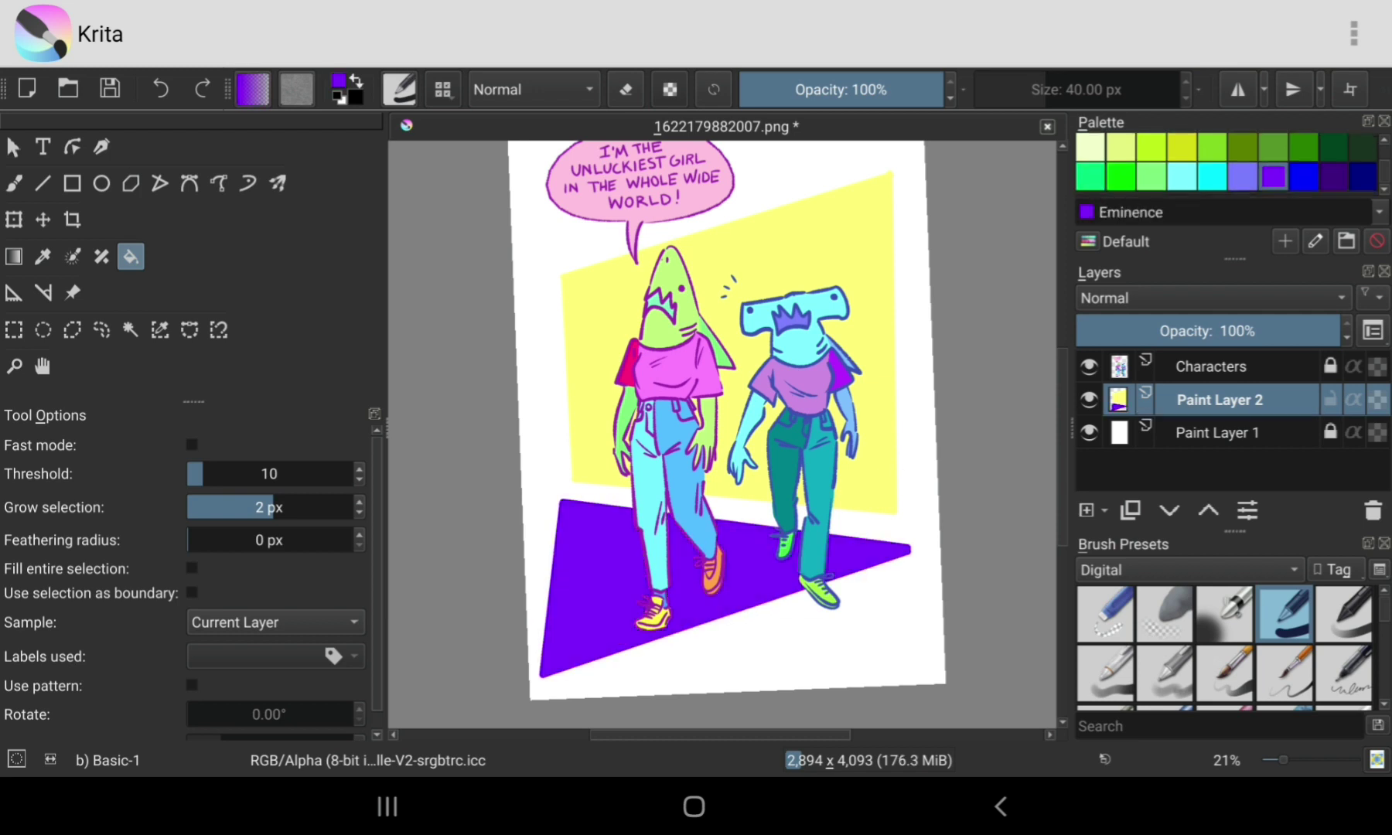
# Step: Refill the floor triangle half-Magenta, then choose Coral and browse brush preset tags
pyautogui.scroll(-2, 1226, 164)
pyautogui.scroll(-2, 1226, 164)
pyautogui.click(1212, 174)
pyautogui.click(588, 619)
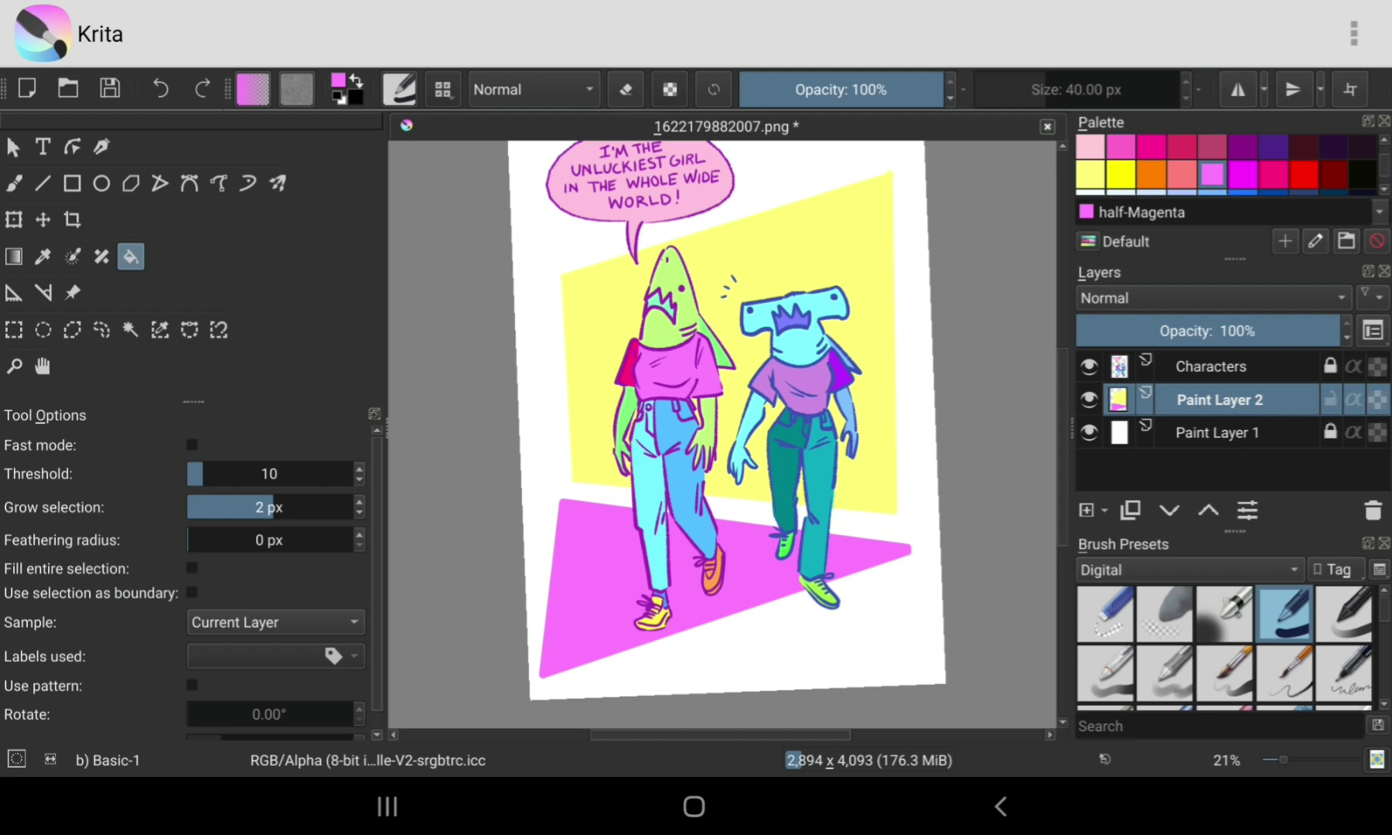
pyautogui.click(1150, 170)
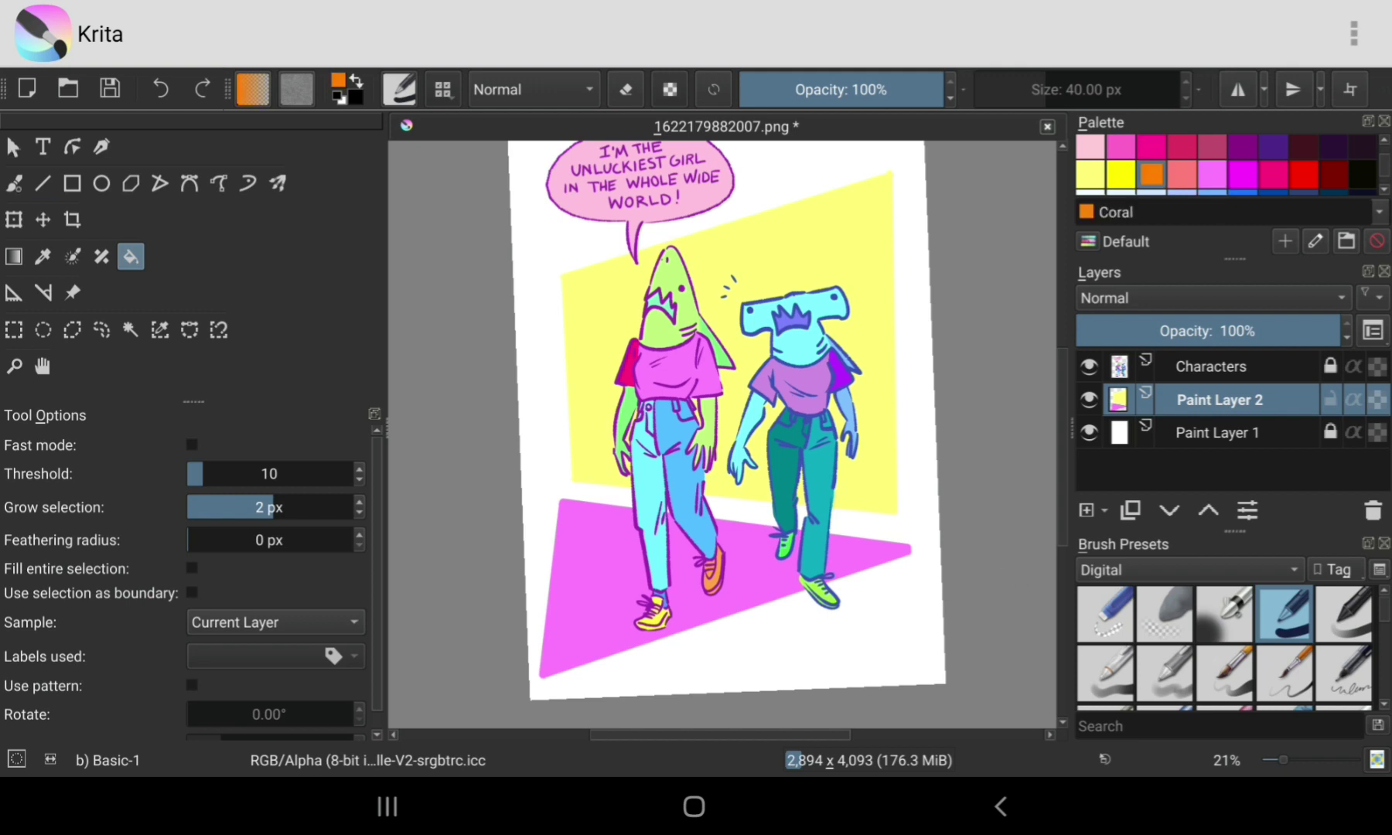
pyautogui.click(1219, 570)
# Step: Choose the Sketch Chalk Soft brush, undoing an accidental orange background fill
pyautogui.click(1106, 706)
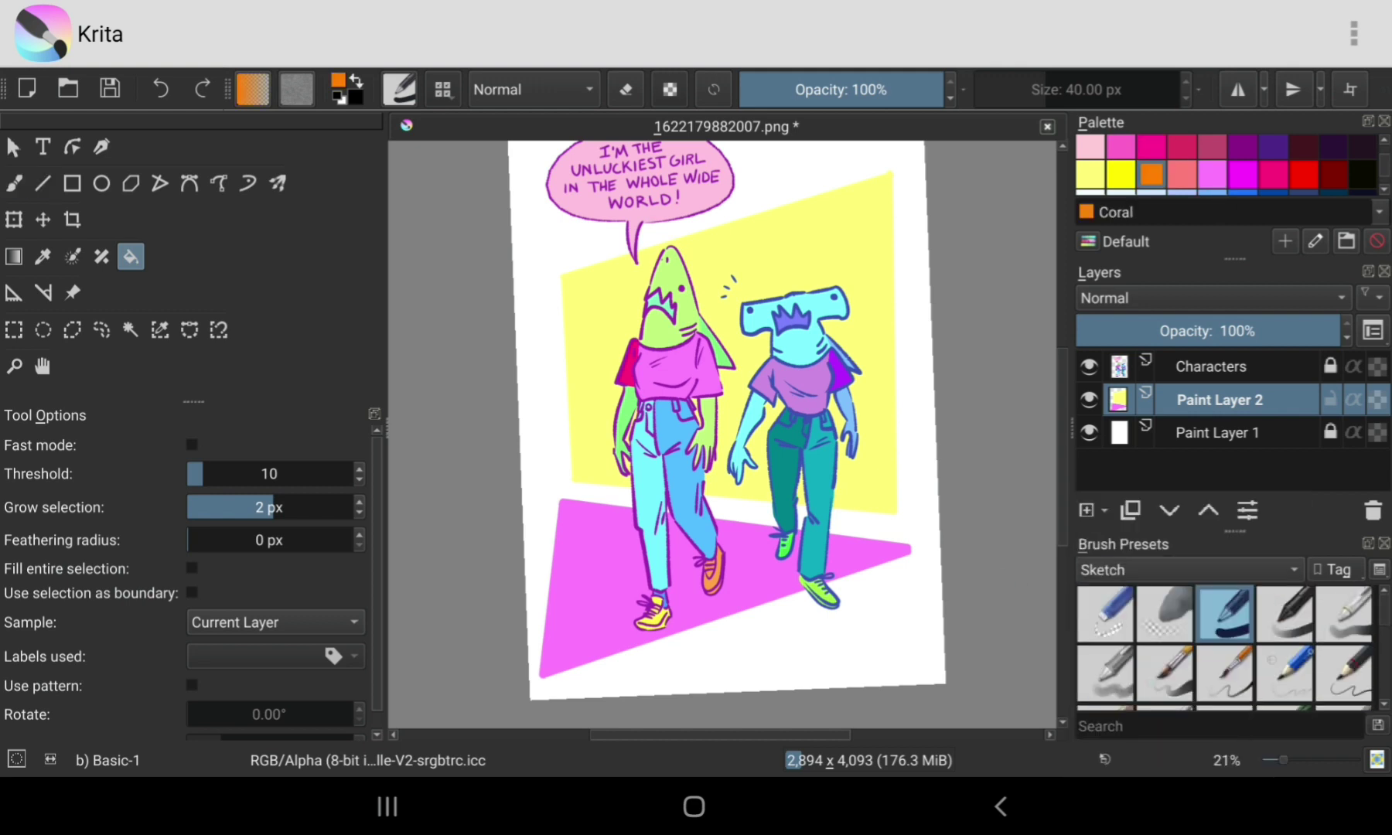
pyautogui.click(1106, 651)
pyautogui.click(1164, 651)
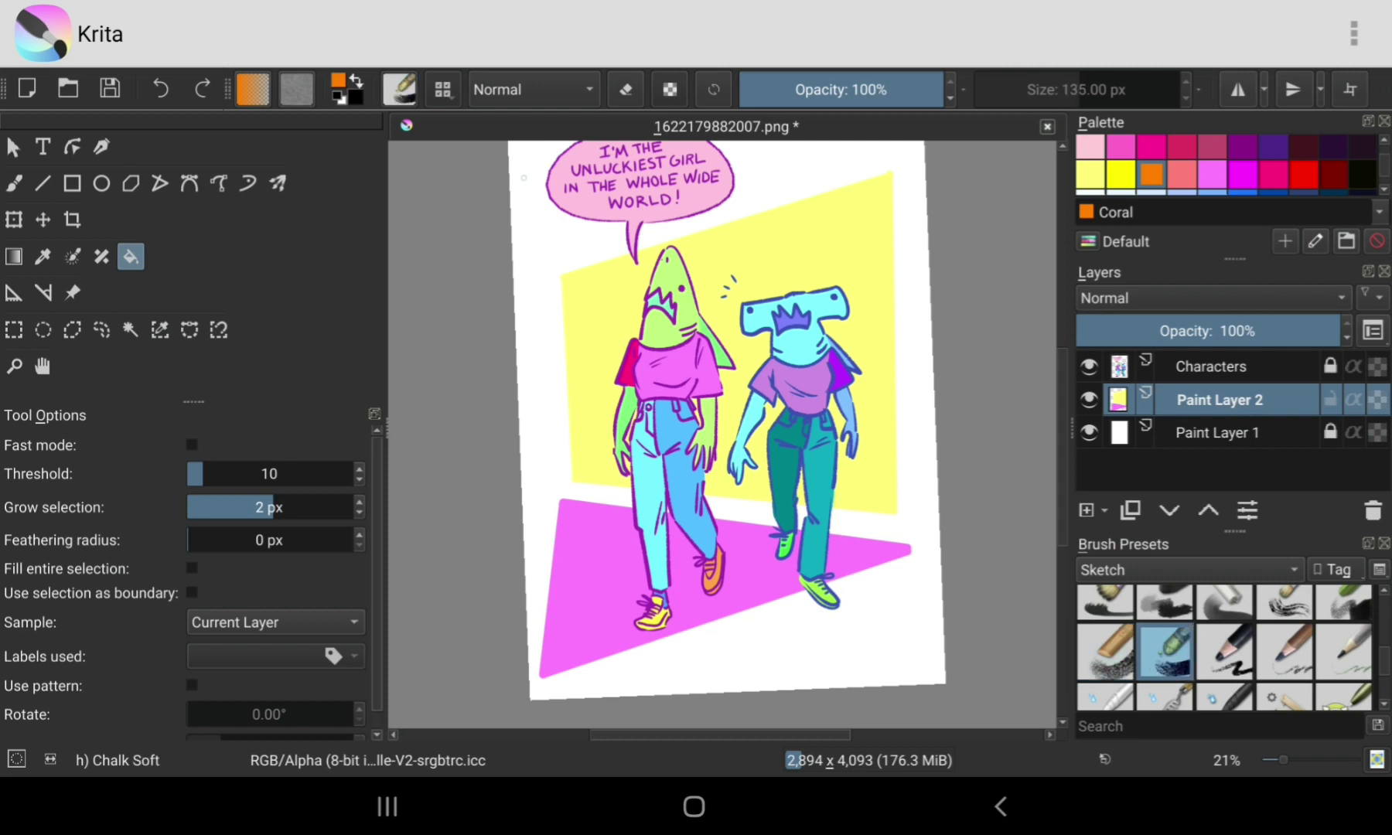
pyautogui.scroll(3, 725, 433)
pyautogui.click(913, 387)
pyautogui.click(160, 89)
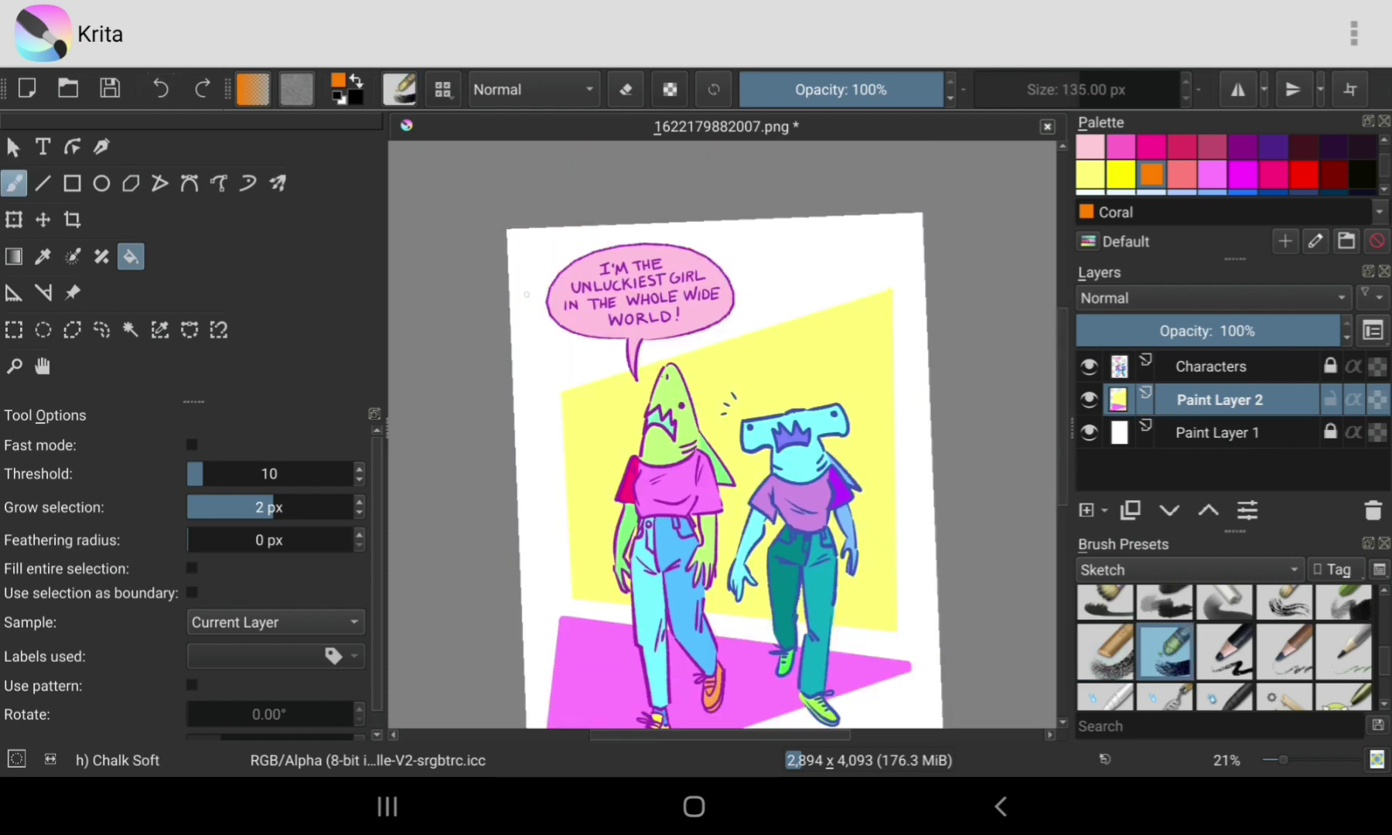
# Step: Draw trial orange straight edges for the triangle, then undo the misplaced left and bottom lines
pyautogui.click(42, 183)
pyautogui.moveTo(526, 267)
pyautogui.mouseDown()
pyautogui.moveTo(843, 267)
pyautogui.moveTo(753, 672)
pyautogui.moveTo(541, 623)
pyautogui.mouseUp()
pyautogui.click(161, 89)
pyautogui.moveTo(749, 657); pyautogui.dragTo(542, 623)
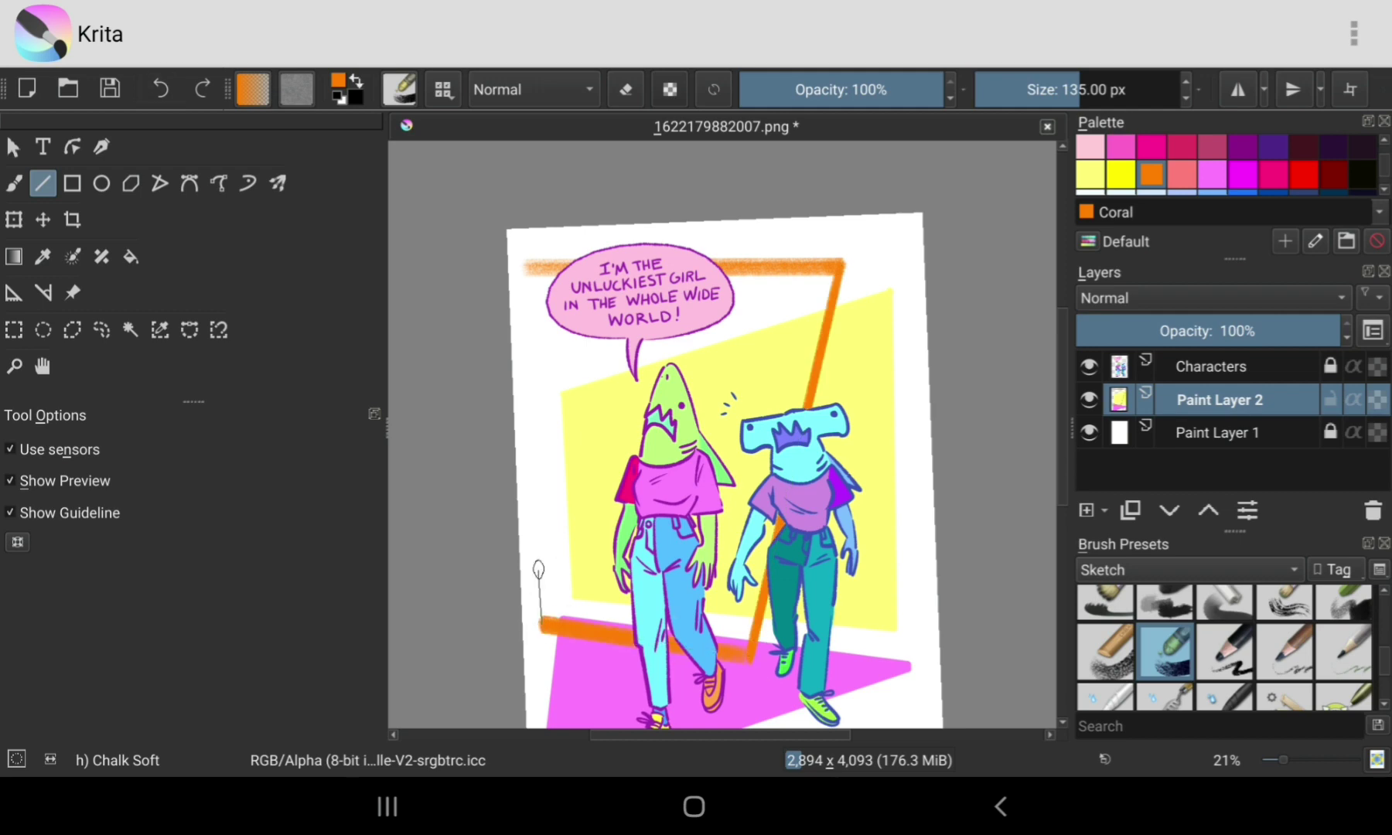
pyautogui.moveTo(539, 570); pyautogui.dragTo(528, 267)
pyautogui.scroll(-2, 725, 433)
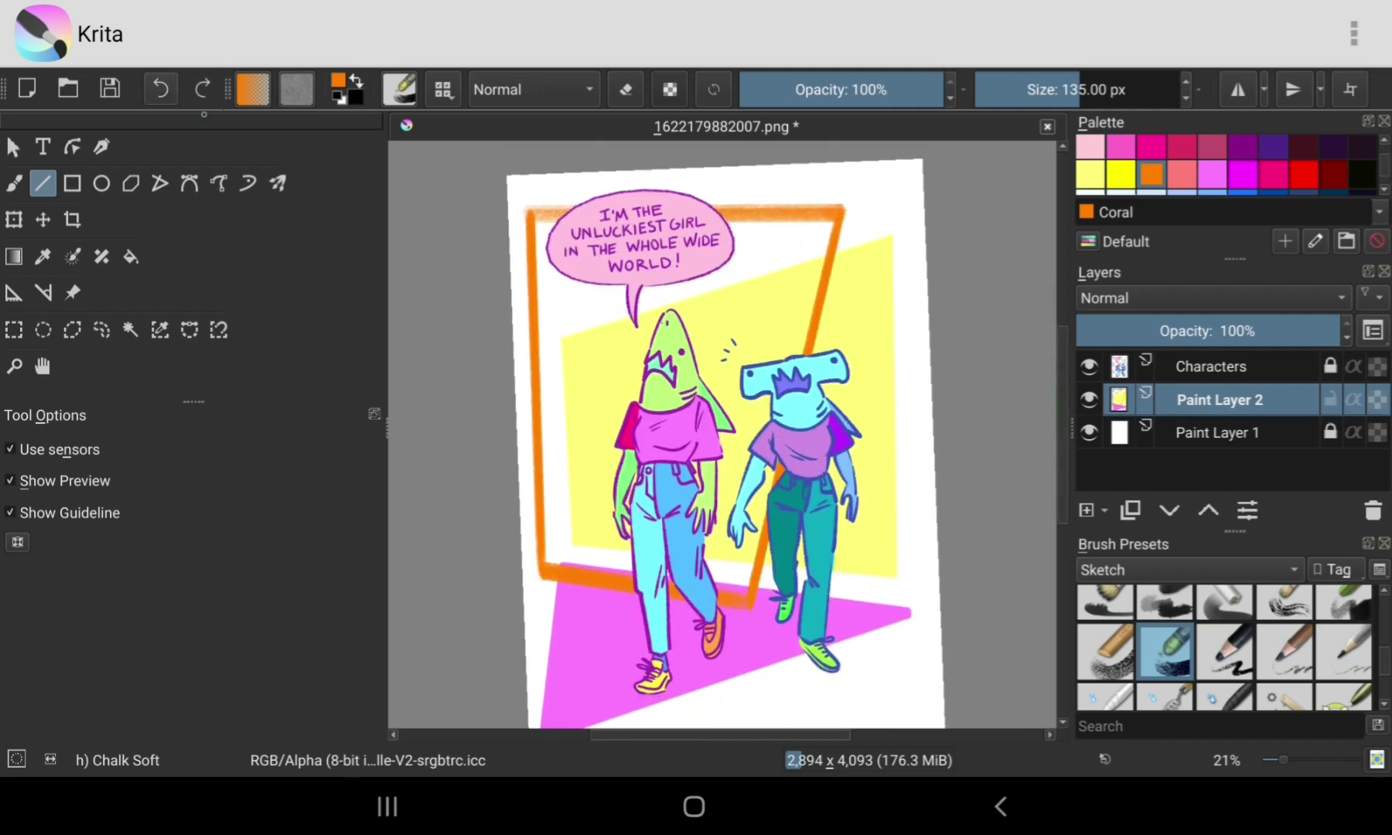
pyautogui.hotkey('ctrl', 'z')
pyautogui.hotkey('ctrl', 'z')
# Step: Redraw the inverted triangle's orange diagonal side from the top down to the lower right
pyautogui.moveTo(532, 208); pyautogui.dragTo(740, 600)
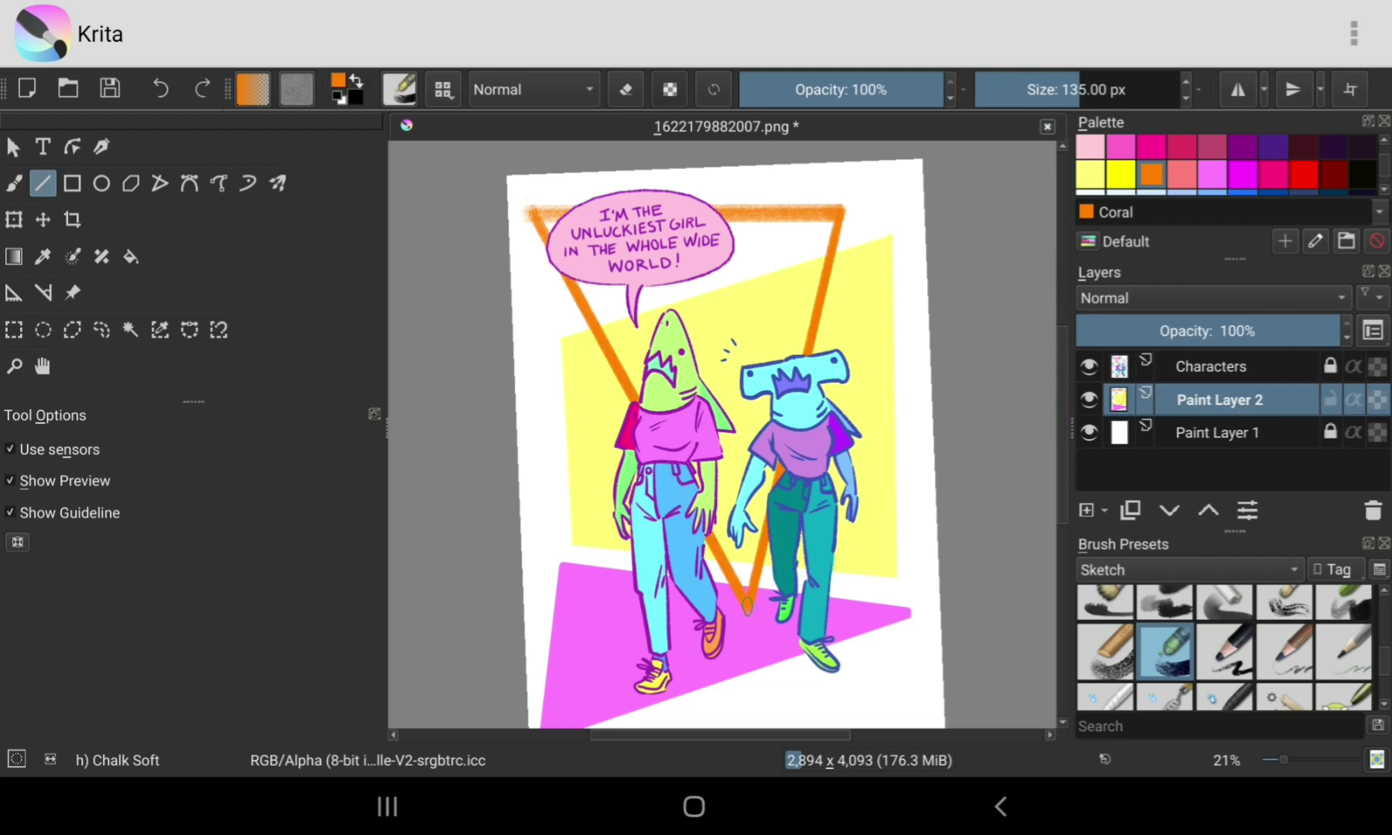
pyautogui.click(161, 89)
pyautogui.moveTo(522, 207); pyautogui.dragTo(748, 607)
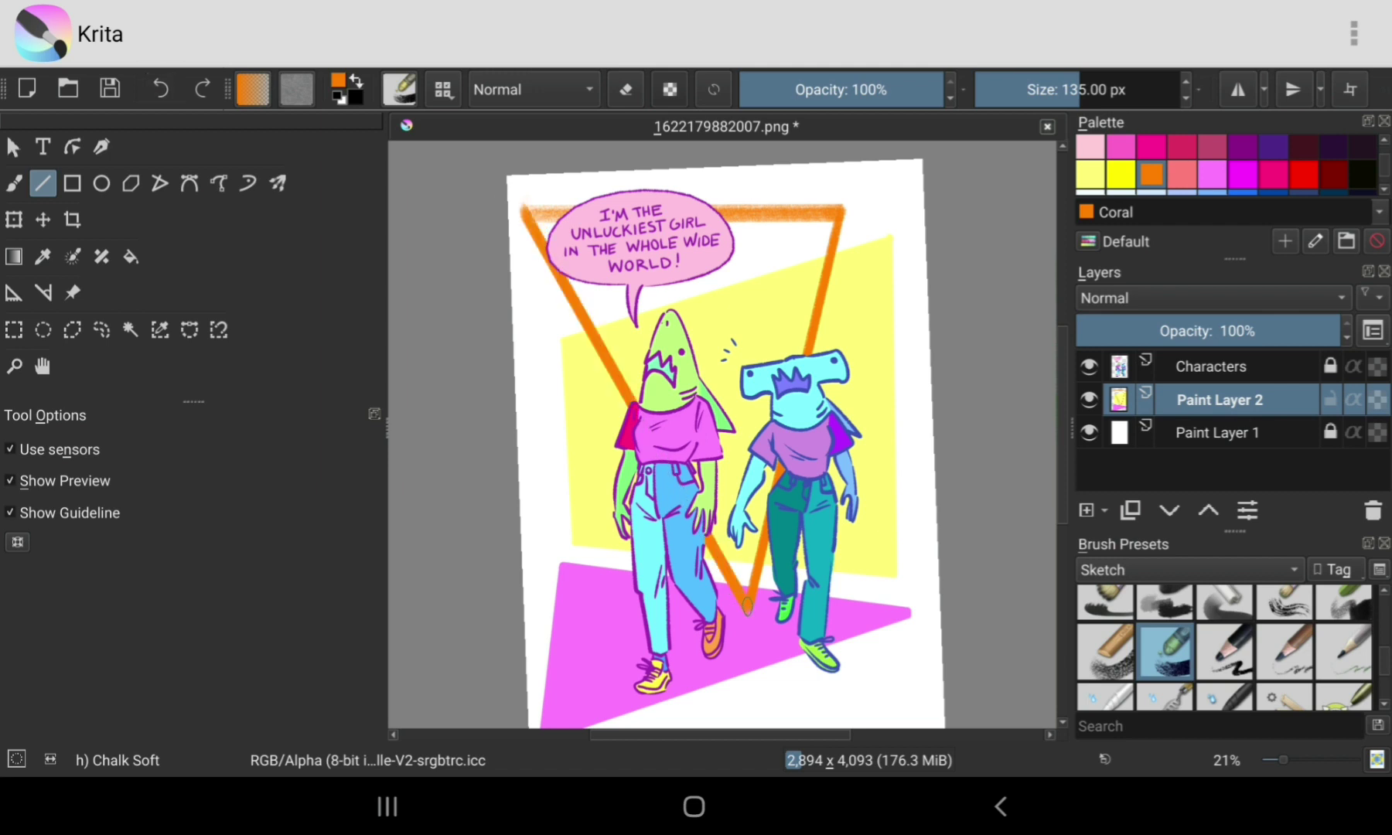
pyautogui.click(1240, 144)
# Step: Draw a thick purple diagonal stripe behind the characters, discarding the trial horizontal strokes
pyautogui.moveTo(859, 290); pyautogui.dragTo(529, 290)
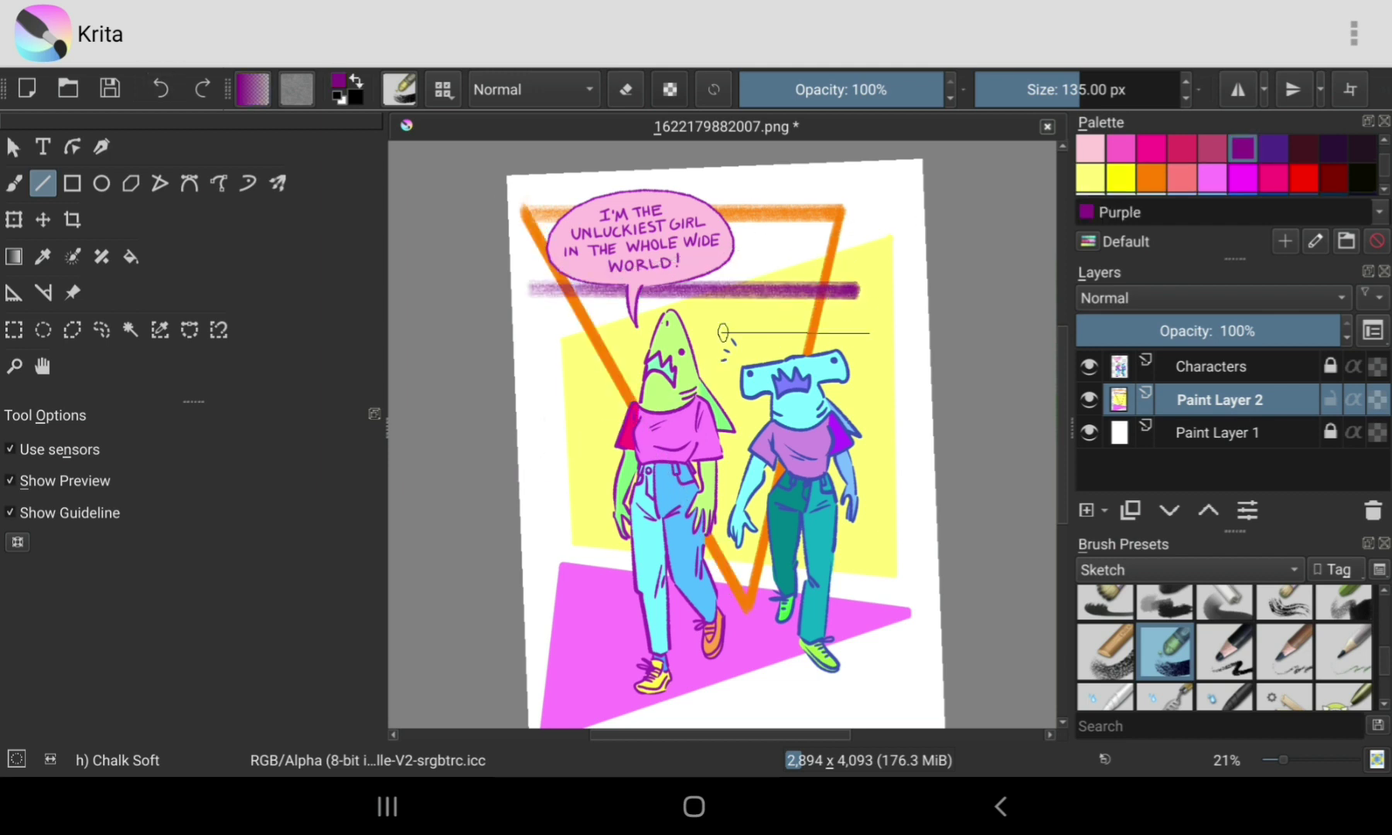
pyautogui.moveTo(723, 332)
pyautogui.mouseDown()
pyautogui.moveTo(526, 318)
pyautogui.moveTo(858, 348)
pyautogui.mouseUp()
pyautogui.click(161, 89)
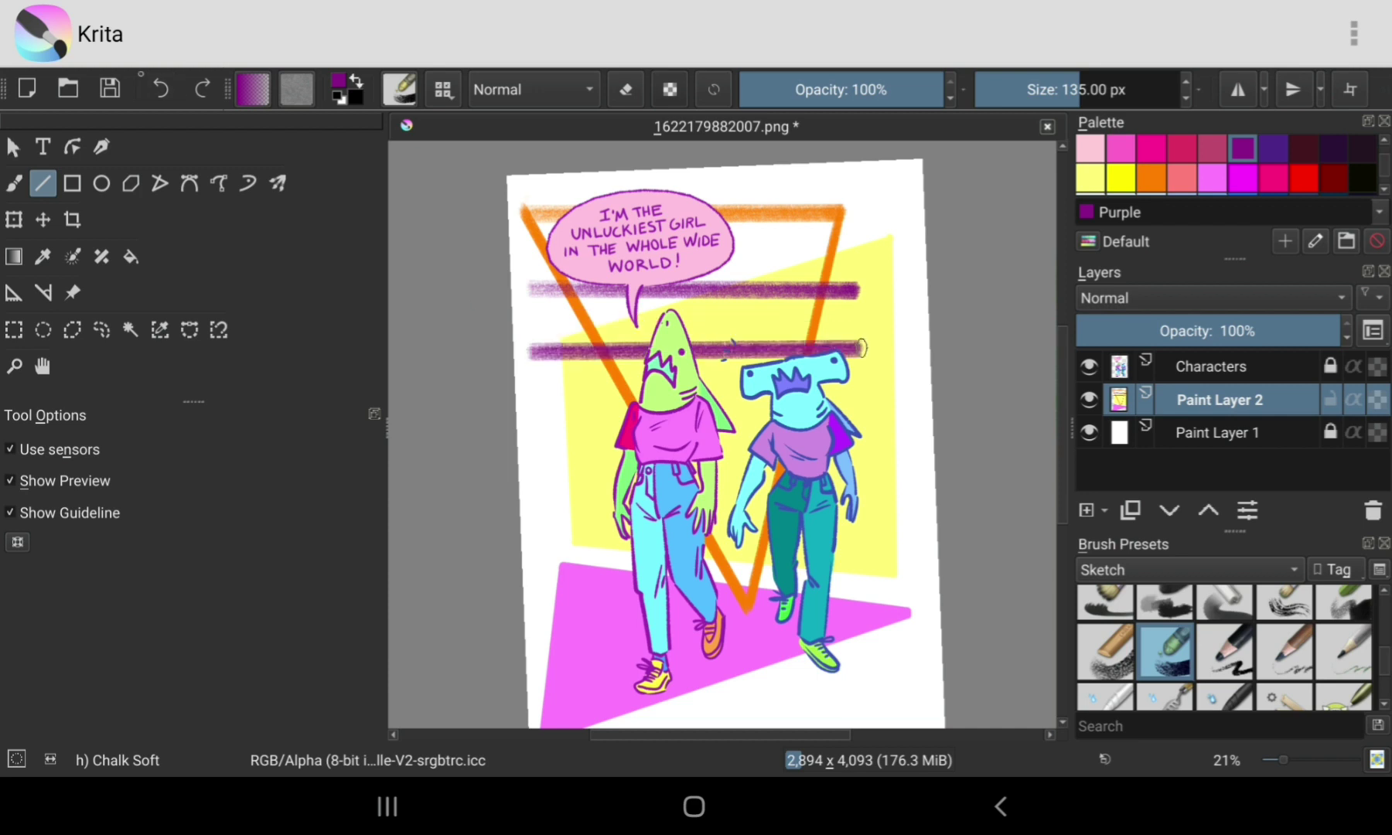
pyautogui.click(161, 89)
pyautogui.click(161, 89)
pyautogui.moveTo(538, 441)
pyautogui.mouseDown()
pyautogui.moveTo(871, 261)
pyautogui.moveTo(543, 522)
pyautogui.mouseUp()
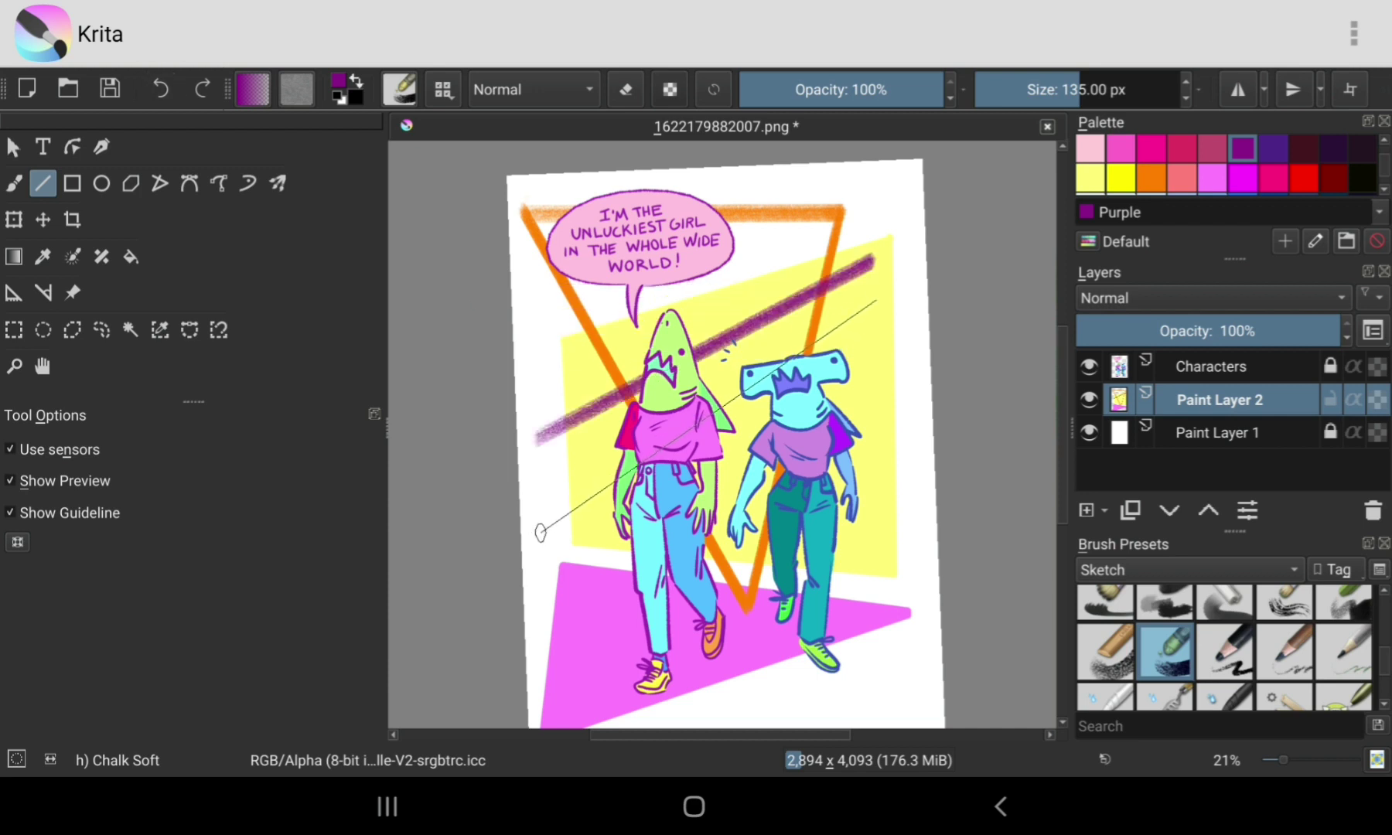
# Step: Draw a yellow triangle outline around the characters' legs
pyautogui.click(1120, 178)
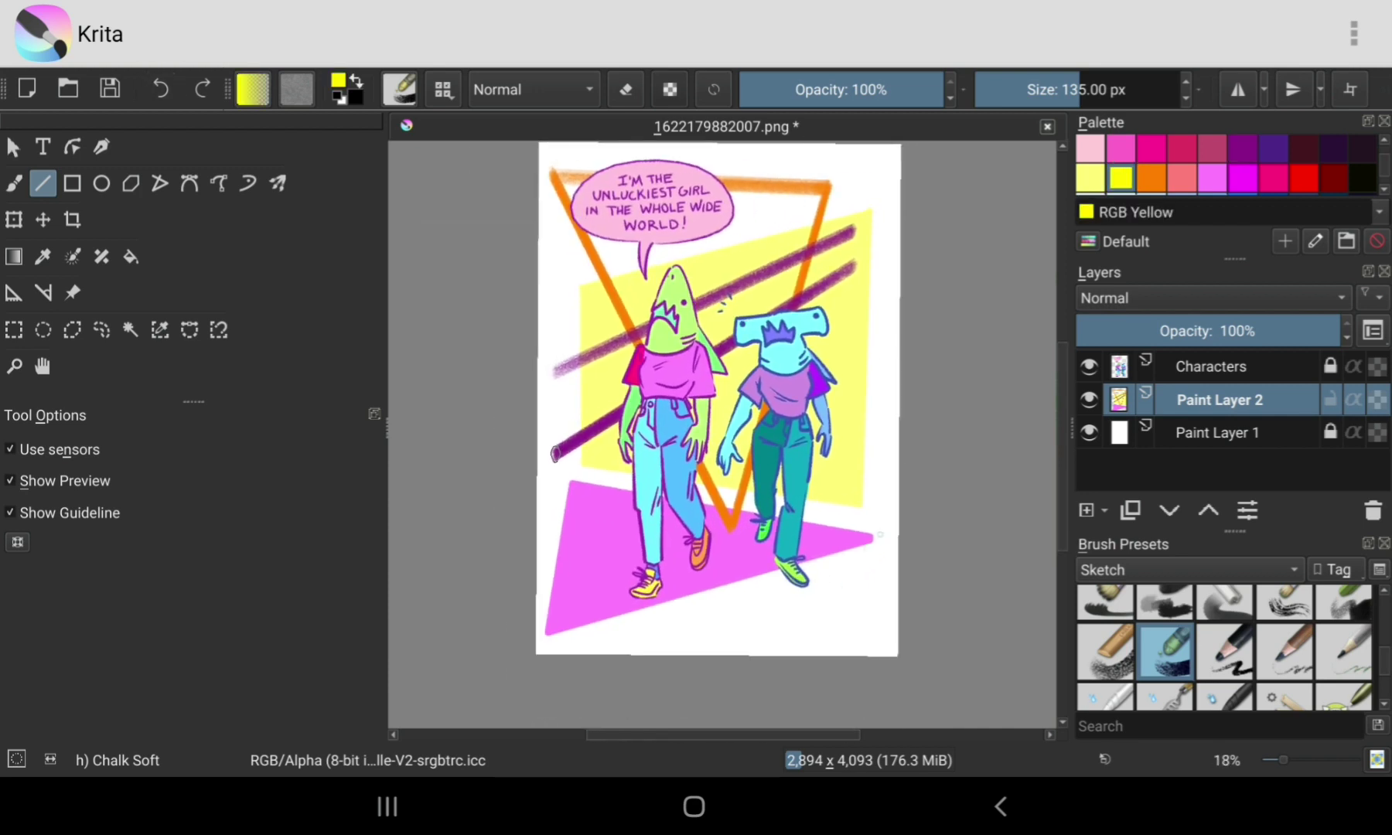
pyautogui.moveTo(598, 642)
pyautogui.mouseDown()
pyautogui.moveTo(876, 617)
pyautogui.moveTo(877, 553)
pyautogui.mouseUp()
pyautogui.hotkey('ctrl', 'z')
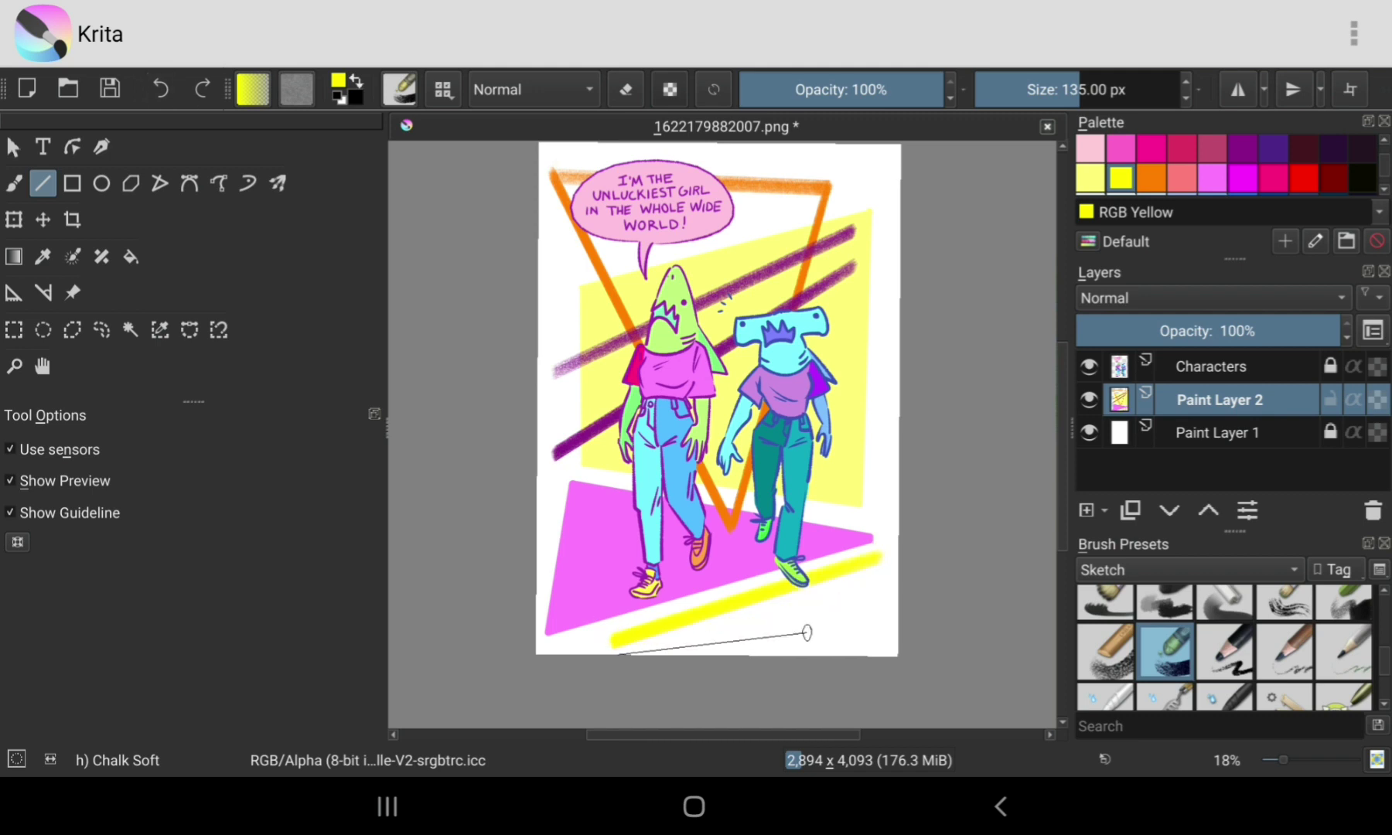
pyautogui.moveTo(616, 639); pyautogui.dragTo(872, 620)
pyautogui.hotkey('ctrl', 'z')
pyautogui.moveTo(616, 639)
pyautogui.mouseDown()
pyautogui.moveTo(876, 554)
pyautogui.moveTo(564, 356)
pyautogui.moveTo(867, 551)
pyautogui.mouseUp()
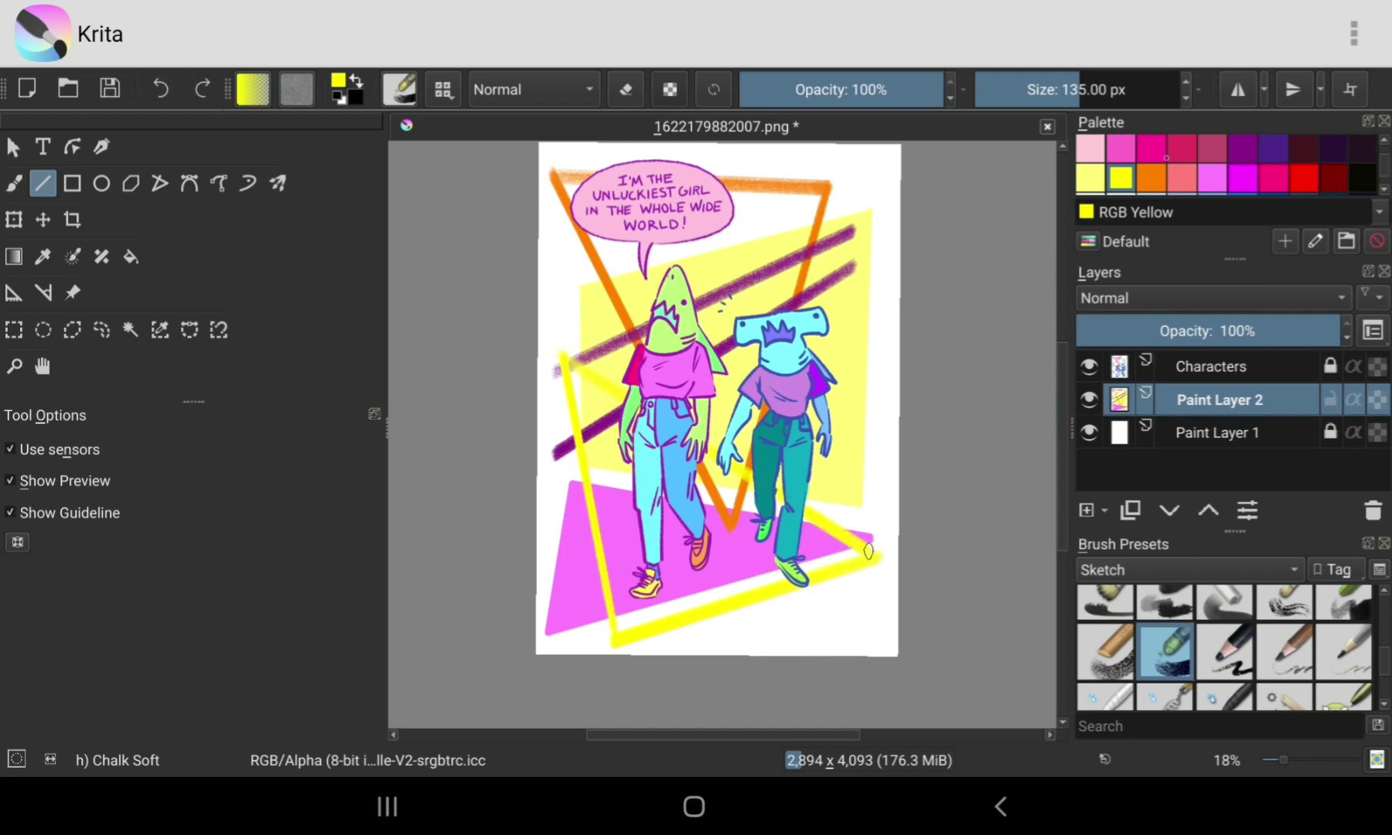
# Step: Try a blue ellipse over the page, then remove it
pyautogui.click(1243, 148)
pyautogui.scroll(-3, 1226, 164)
pyautogui.scroll(-3, 1226, 164)
pyautogui.click(1304, 180)
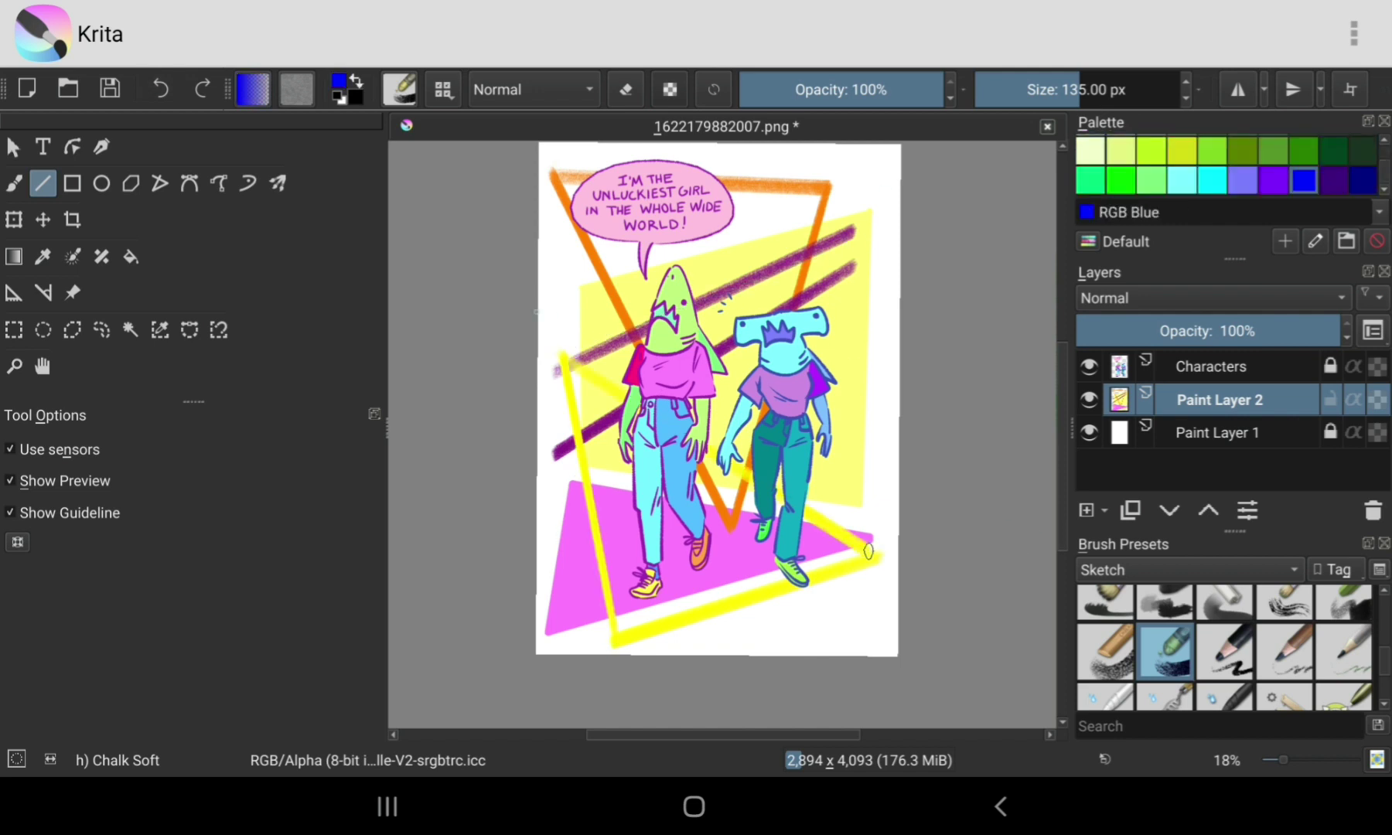
pyautogui.click(102, 183)
pyautogui.moveTo(558, 199); pyautogui.dragTo(882, 461)
pyautogui.click(160, 89)
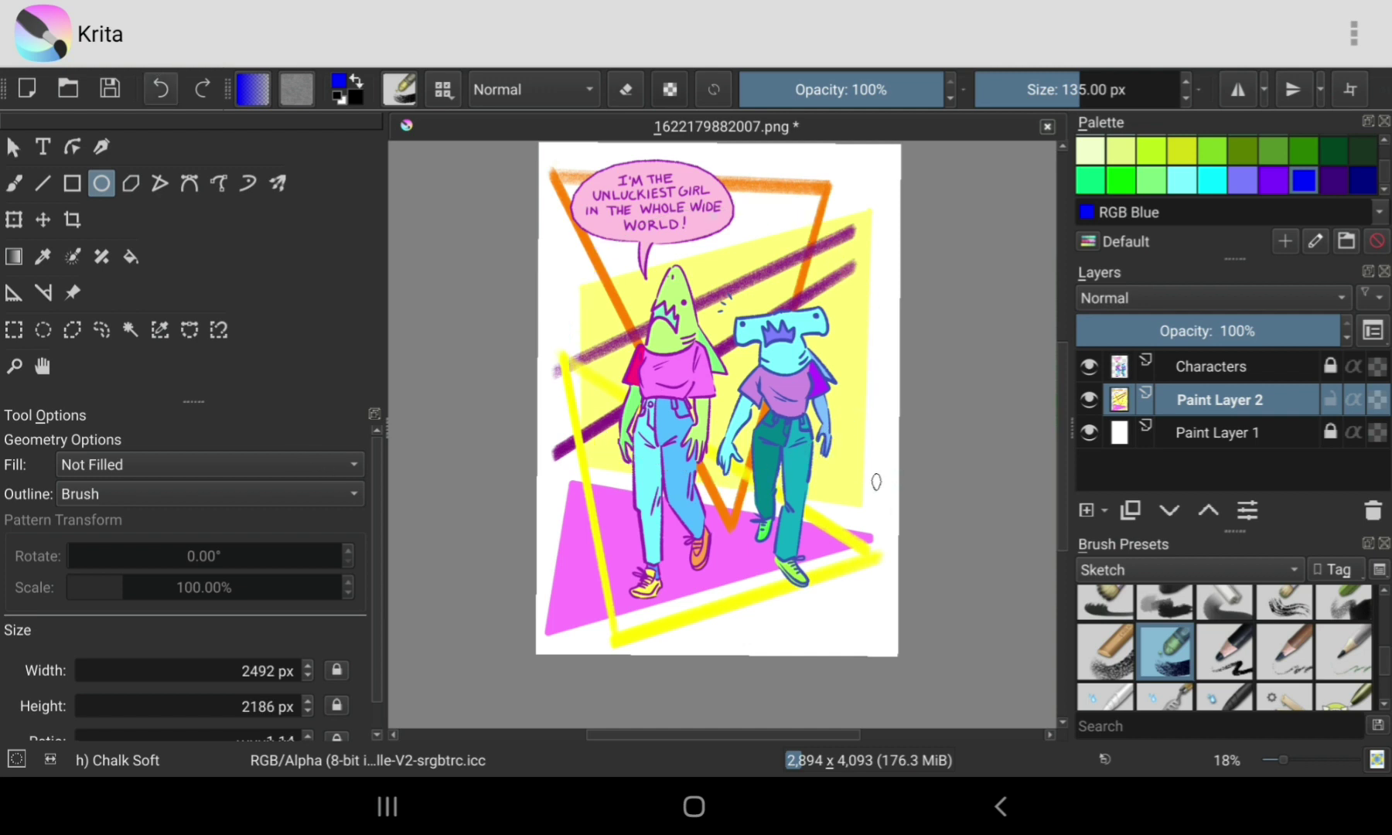
# Step: Try a half-Cyan ellipse outline with the Chalk Grainy brush, then undo it
pyautogui.click(1182, 180)
pyautogui.moveTo(682, 190)
pyautogui.mouseDown()
pyautogui.moveTo(882, 360)
pyautogui.moveTo(879, 434)
pyautogui.mouseUp()
pyautogui.press('/')
pyautogui.scroll(10, 880, 435)
pyautogui.scroll(-10, 869, 439)
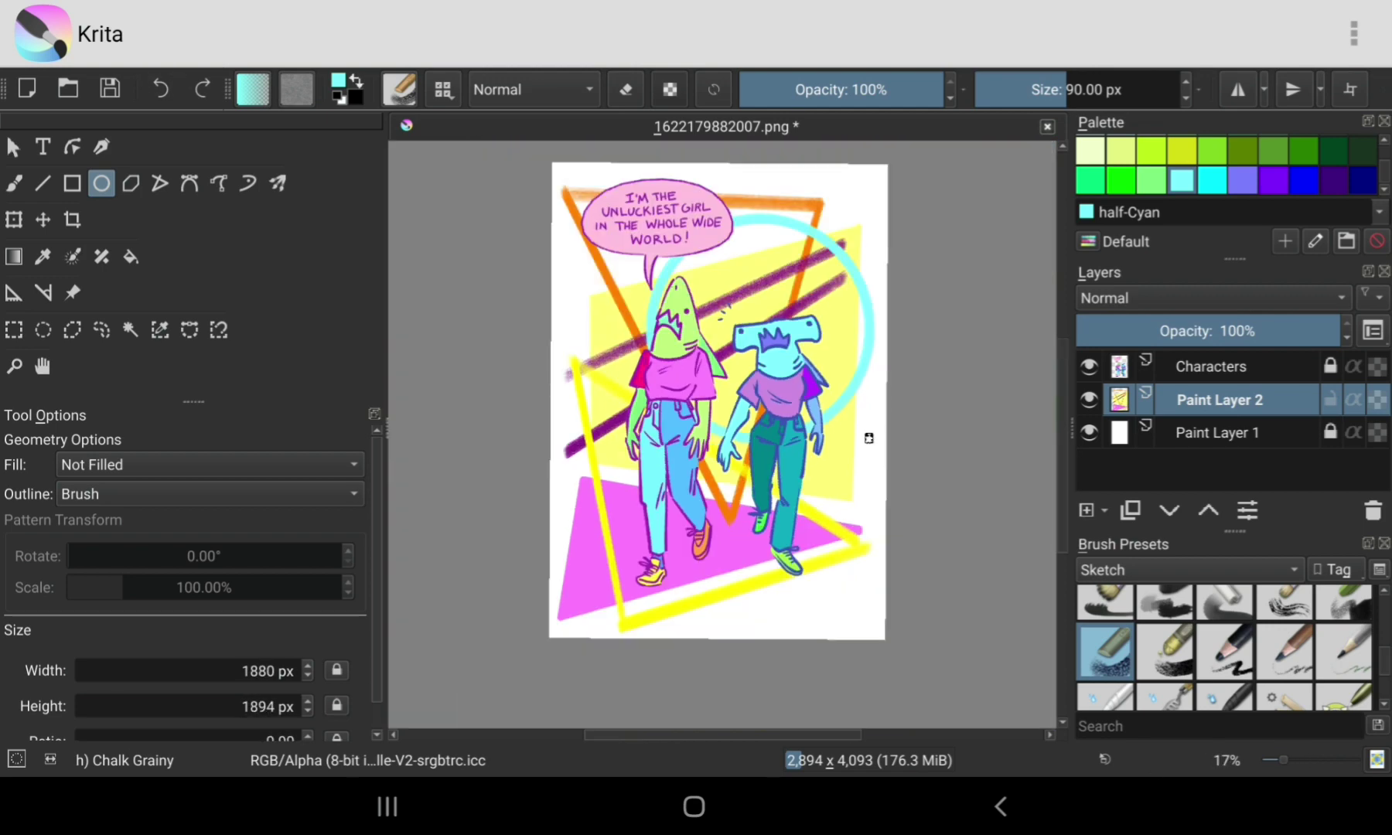
pyautogui.click(160, 89)
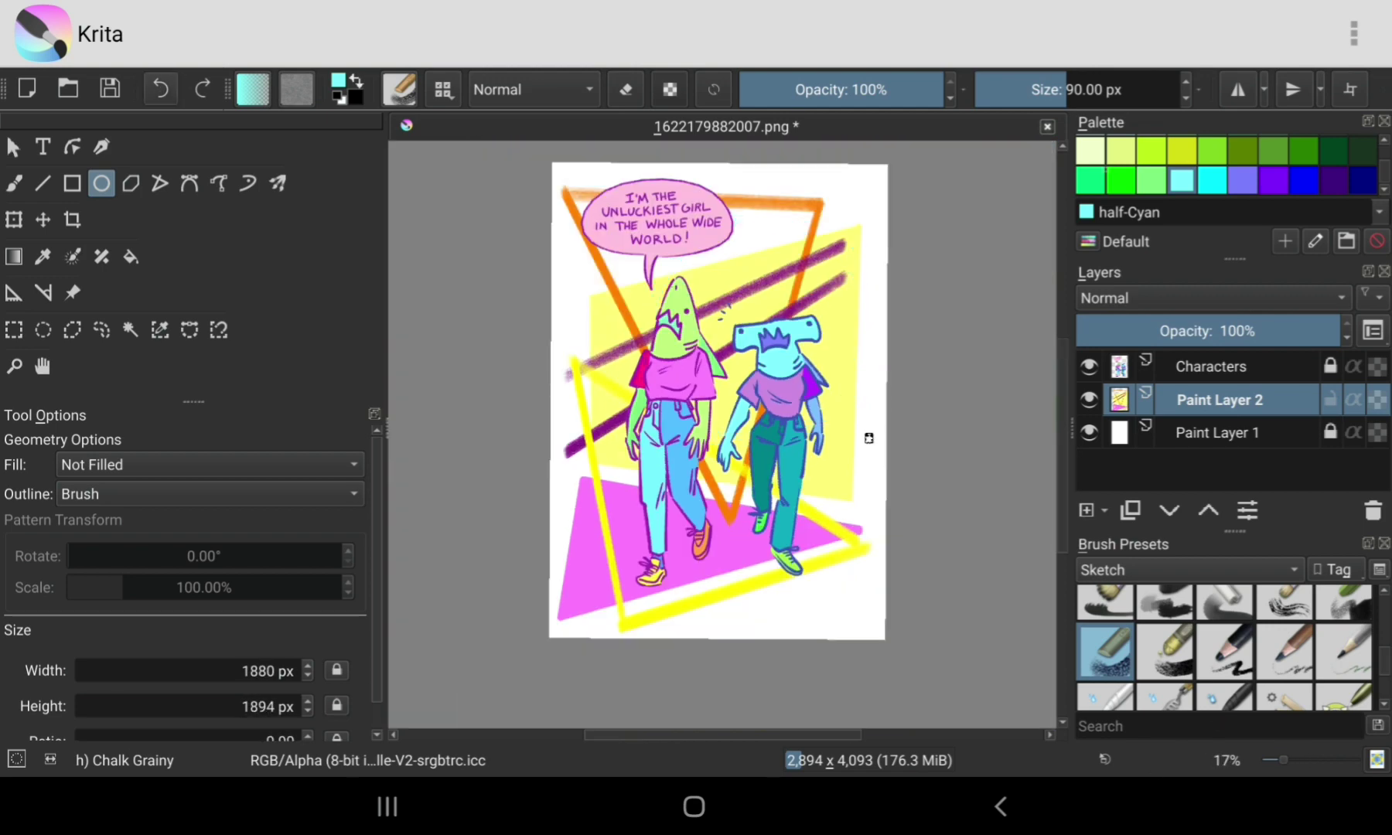
# Step: Draw a Eucalyptus bright green circle at ratio 1.00 behind the characters' heads
pyautogui.click(1090, 180)
pyautogui.moveTo(573, 235); pyautogui.dragTo(872, 508)
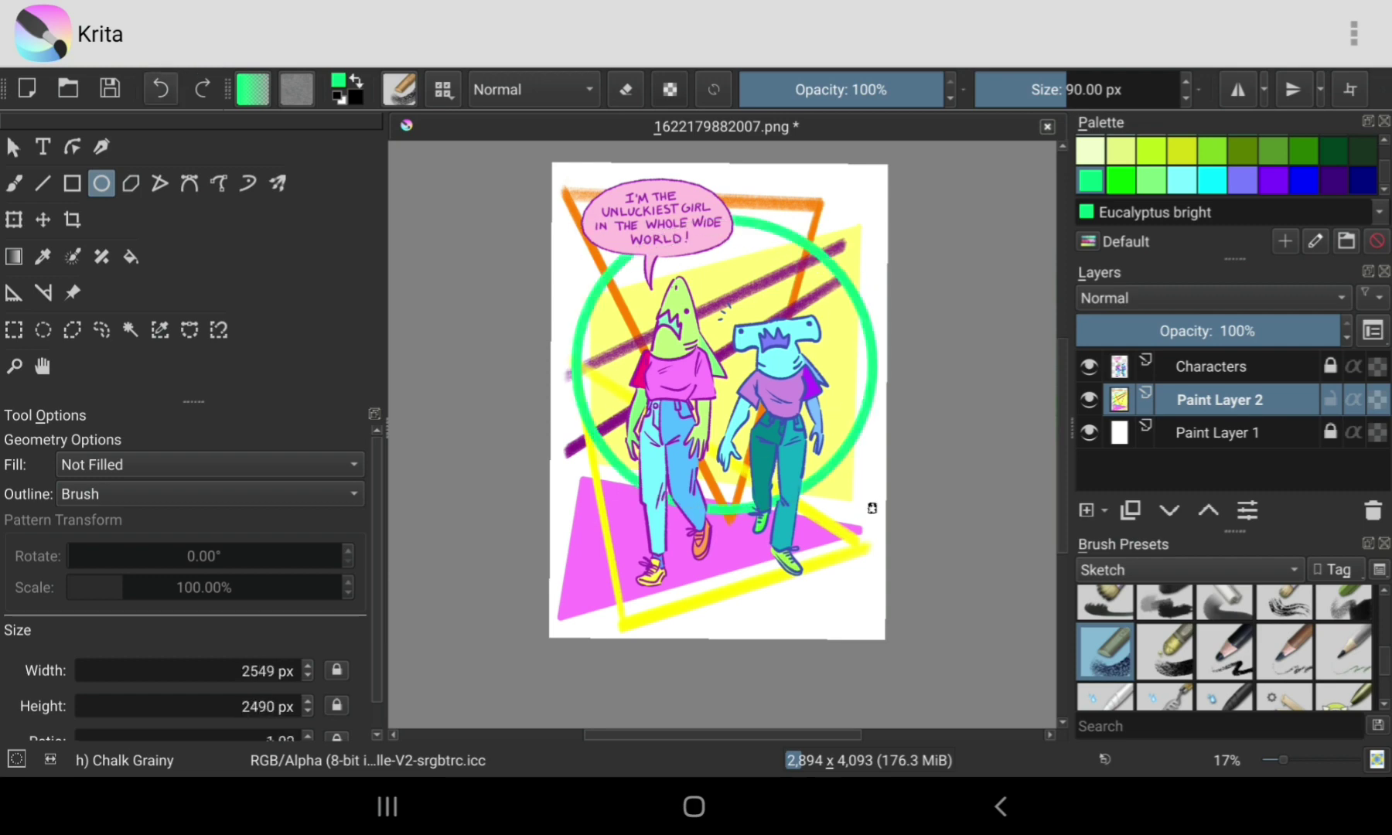
pyautogui.scroll(-2, 186, 580)
pyautogui.click(193, 712)
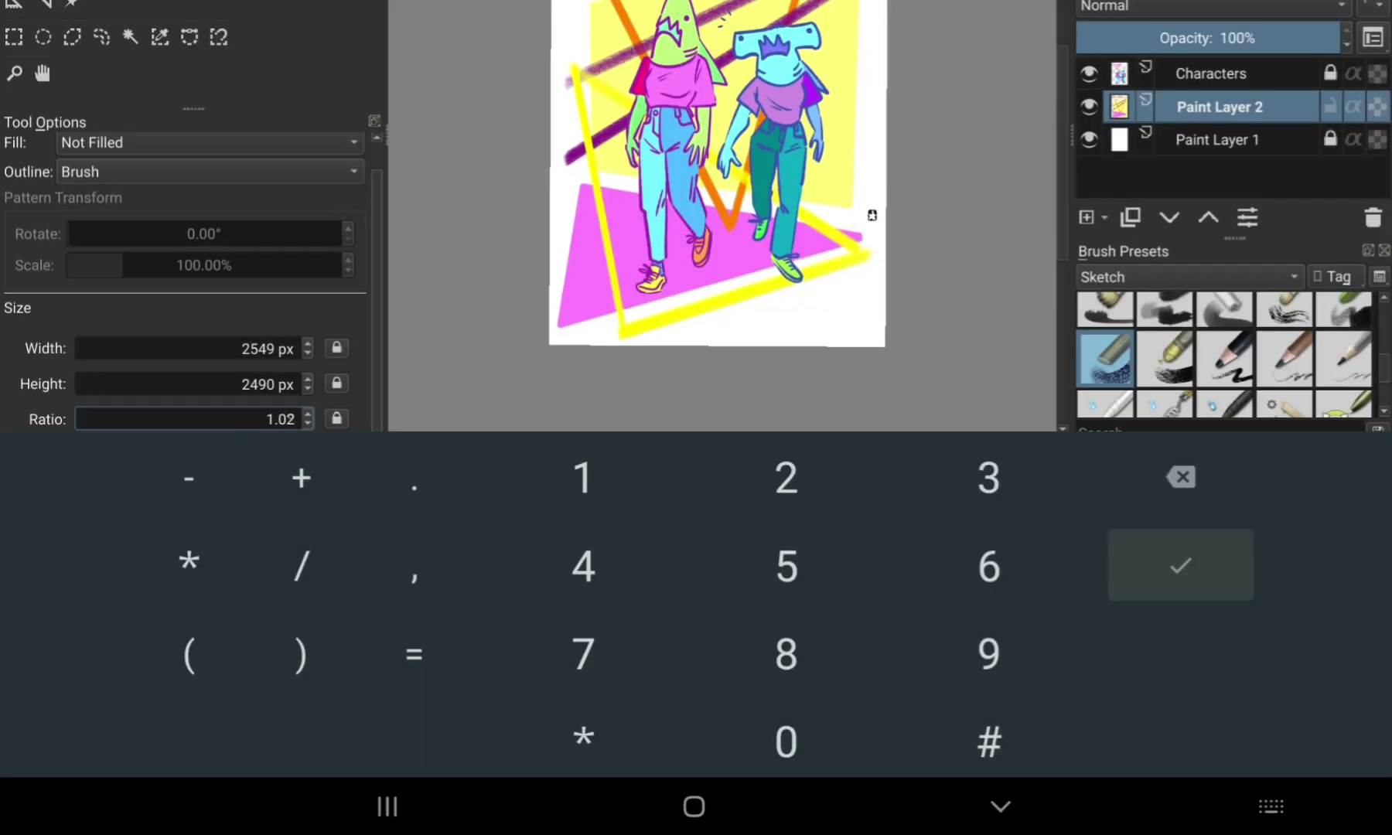
pyautogui.write('1')
pyautogui.click(1000, 807)
pyautogui.moveTo(588, 185); pyautogui.dragTo(839, 438)
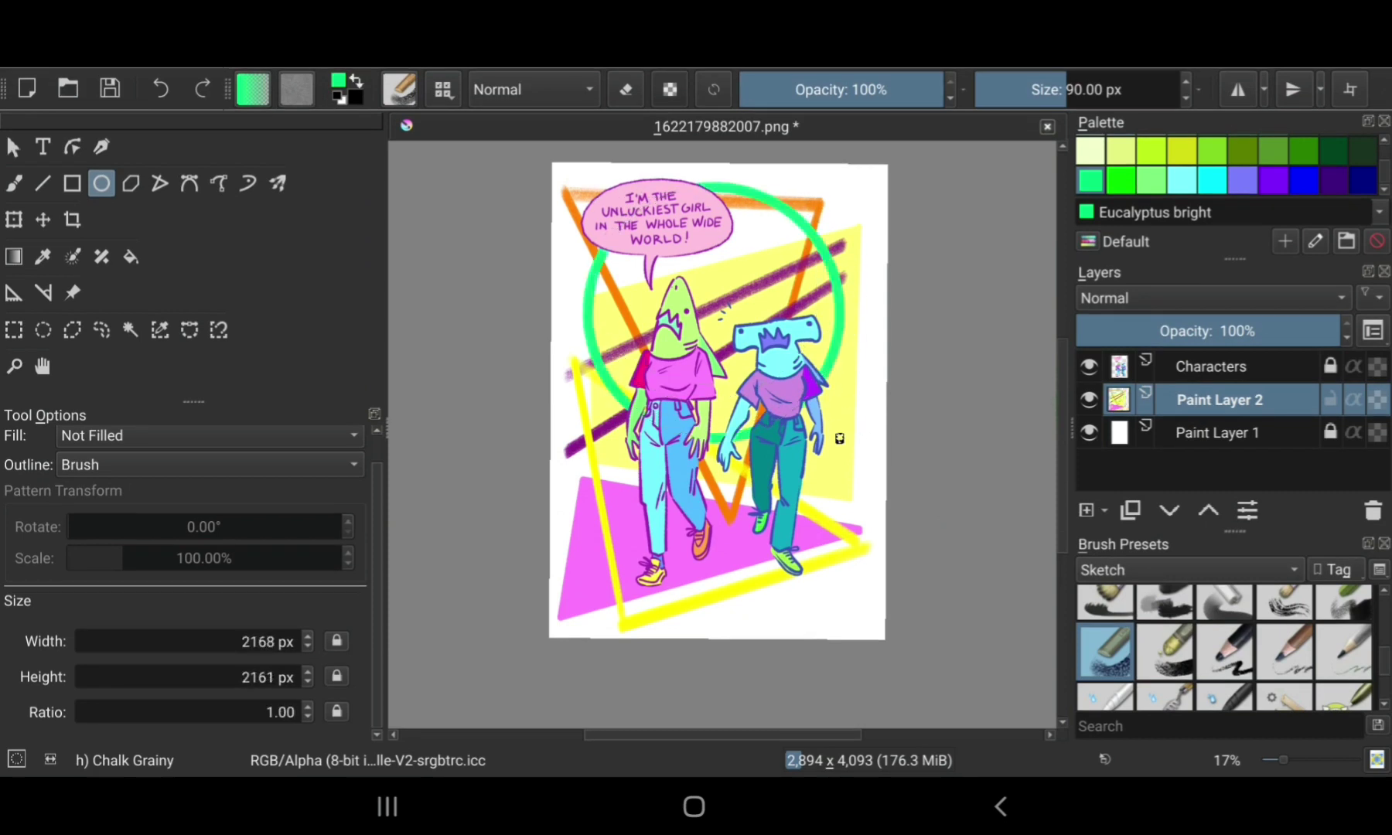
pyautogui.click(1212, 179)
# Step: Paint trial freehand cyan strokes beneath the shoes and undo them
pyautogui.click(14, 183)
pyautogui.moveTo(793, 564); pyautogui.dragTo(773, 543)
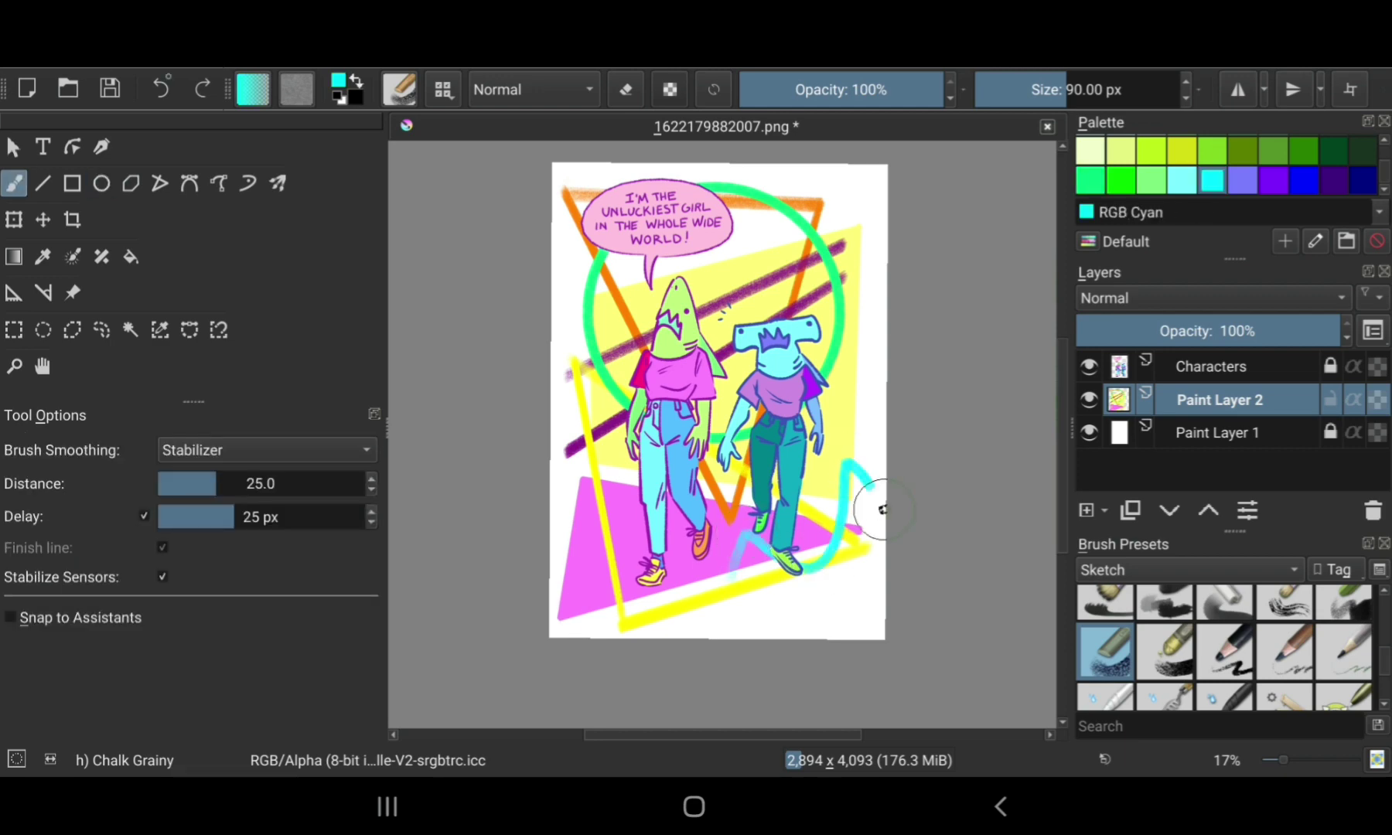
pyautogui.click(161, 89)
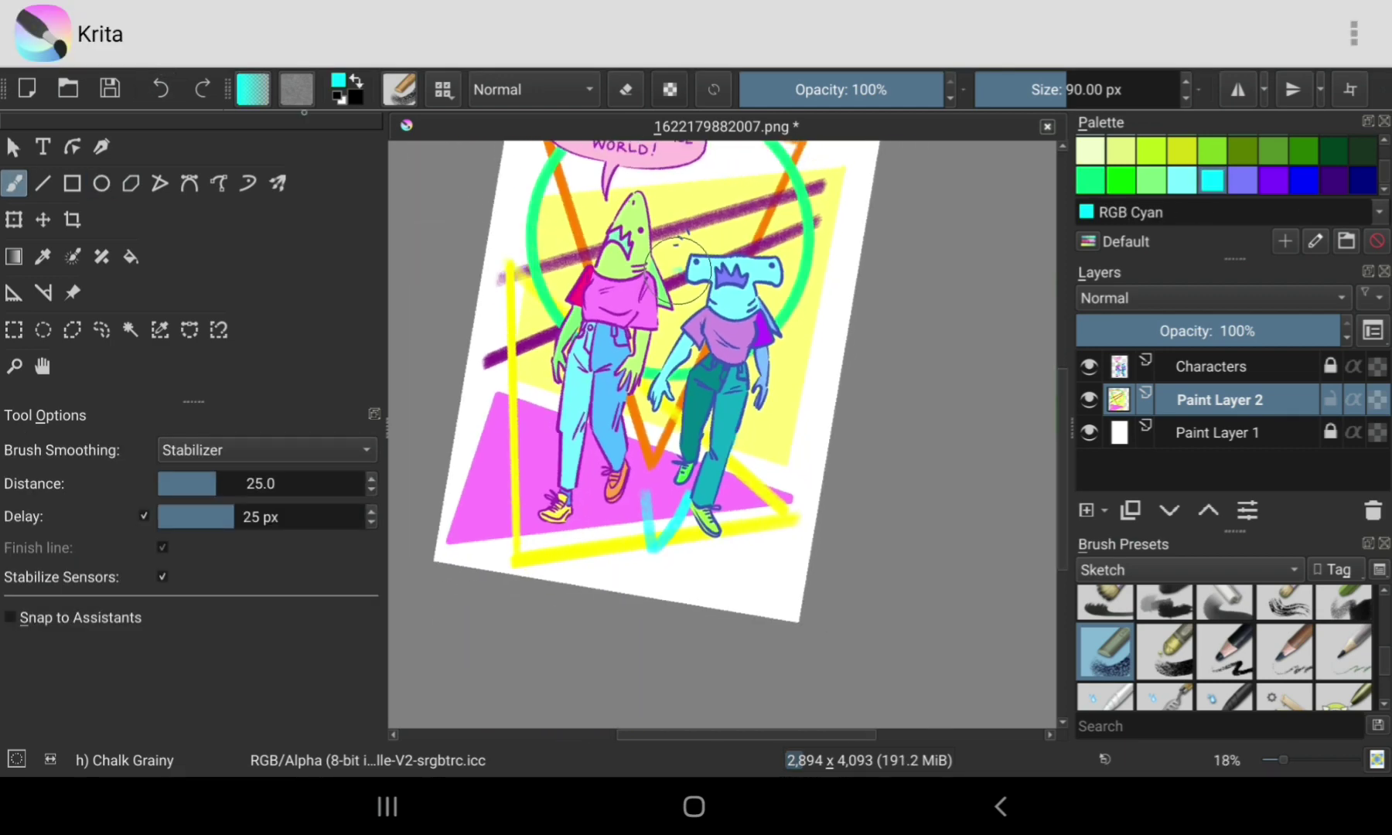
pyautogui.moveTo(661, 530); pyautogui.dragTo(713, 594)
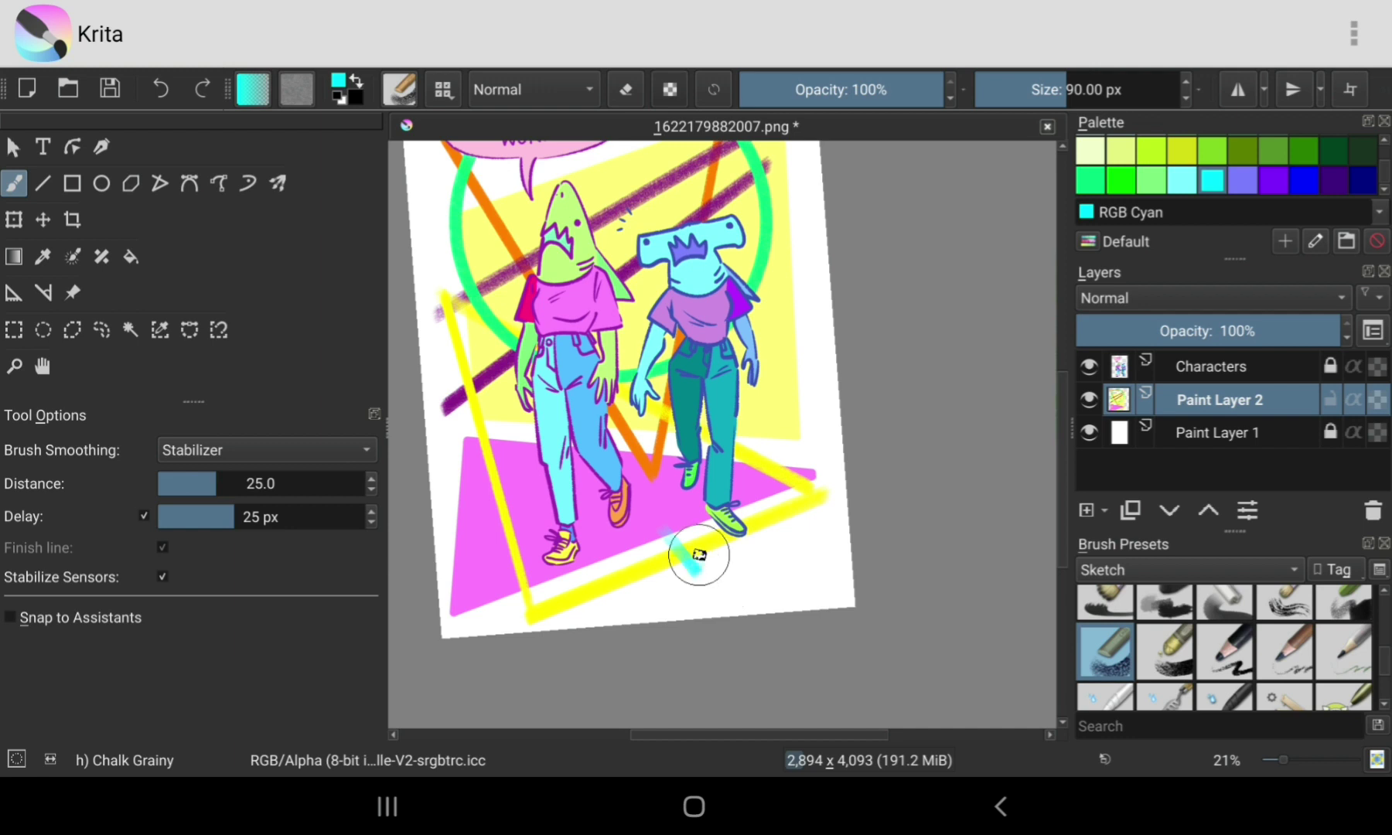
pyautogui.moveTo(716, 485); pyautogui.dragTo(777, 562)
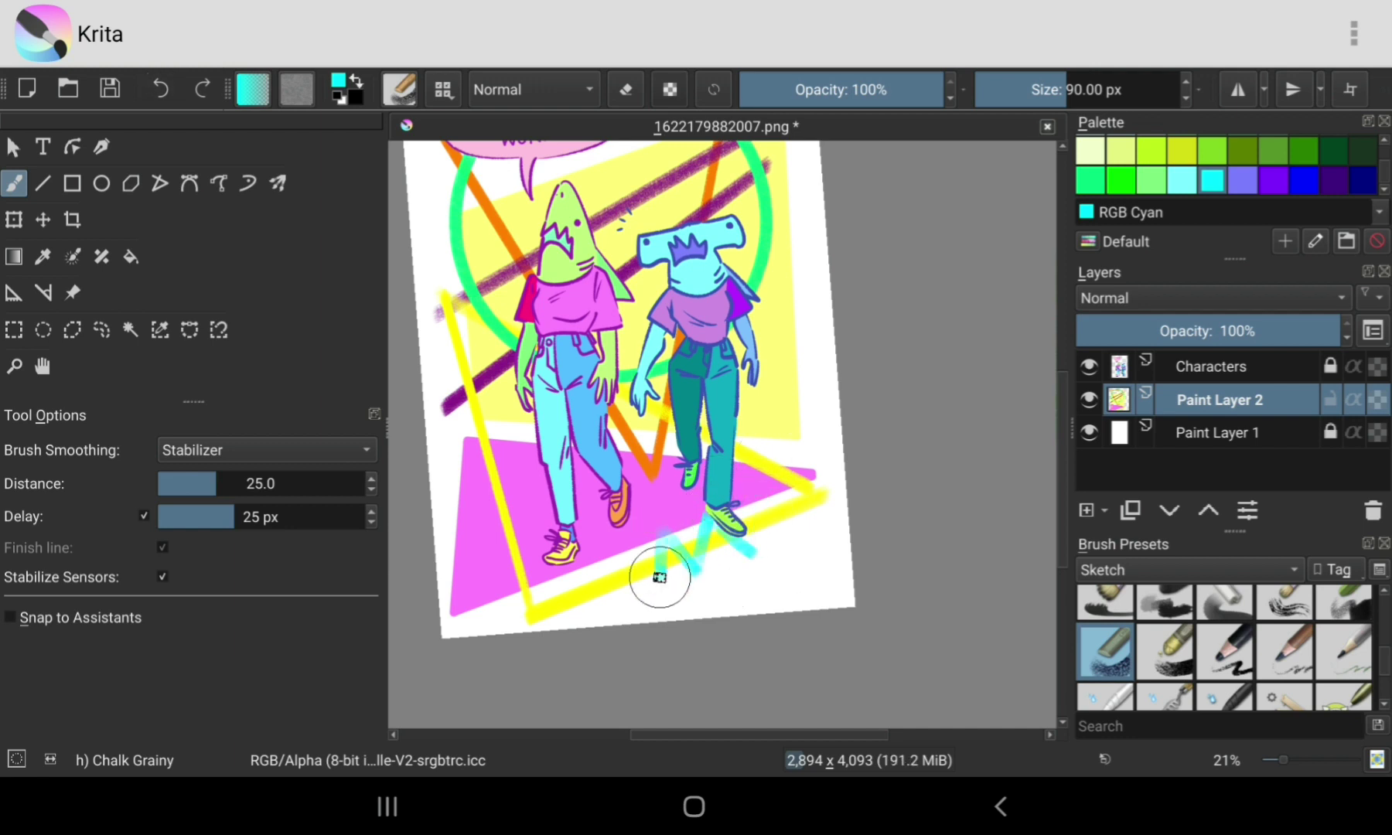
pyautogui.click(161, 89)
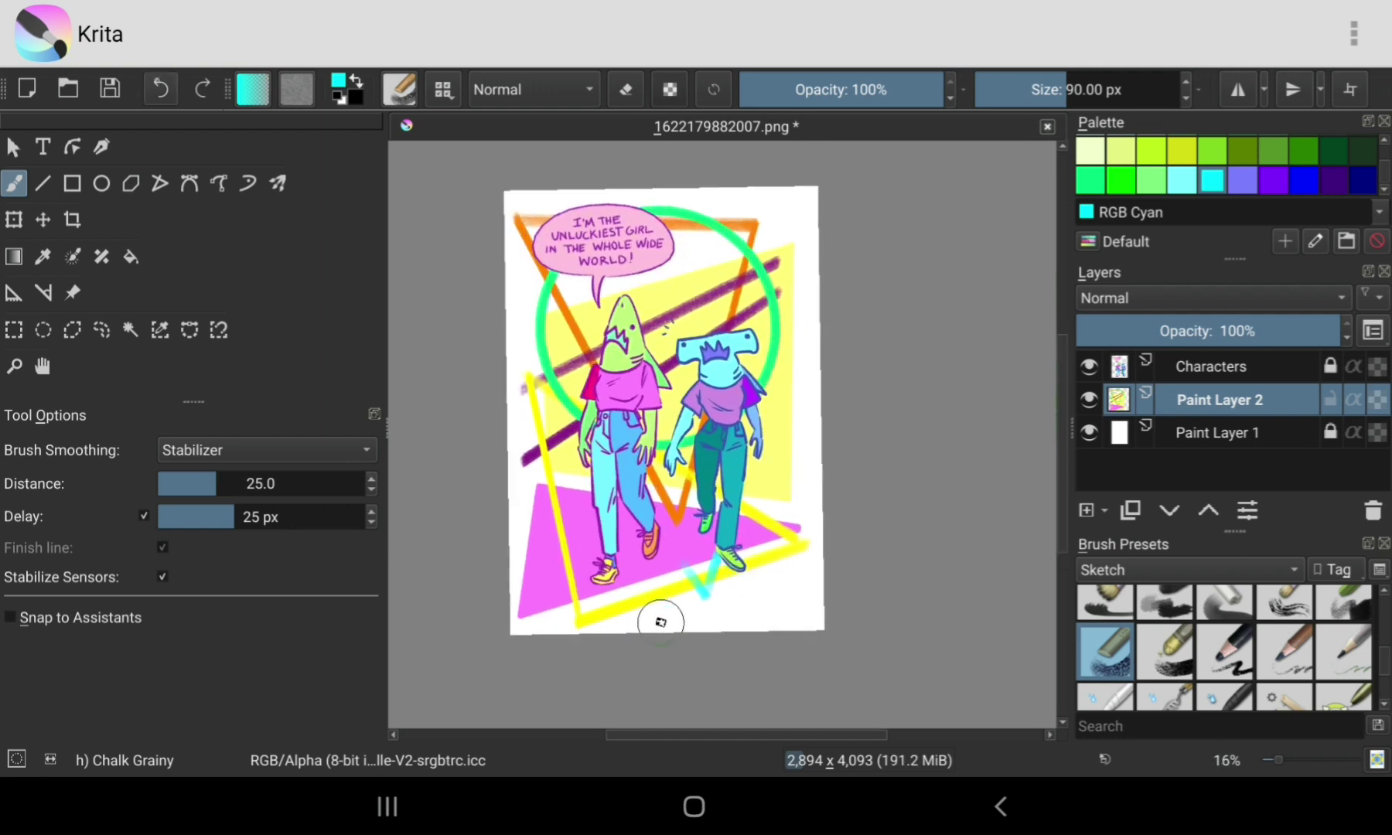
pyautogui.moveTo(660, 621)
pyautogui.mouseDown()
pyautogui.moveTo(761, 553)
pyautogui.moveTo(814, 581)
pyautogui.mouseUp()
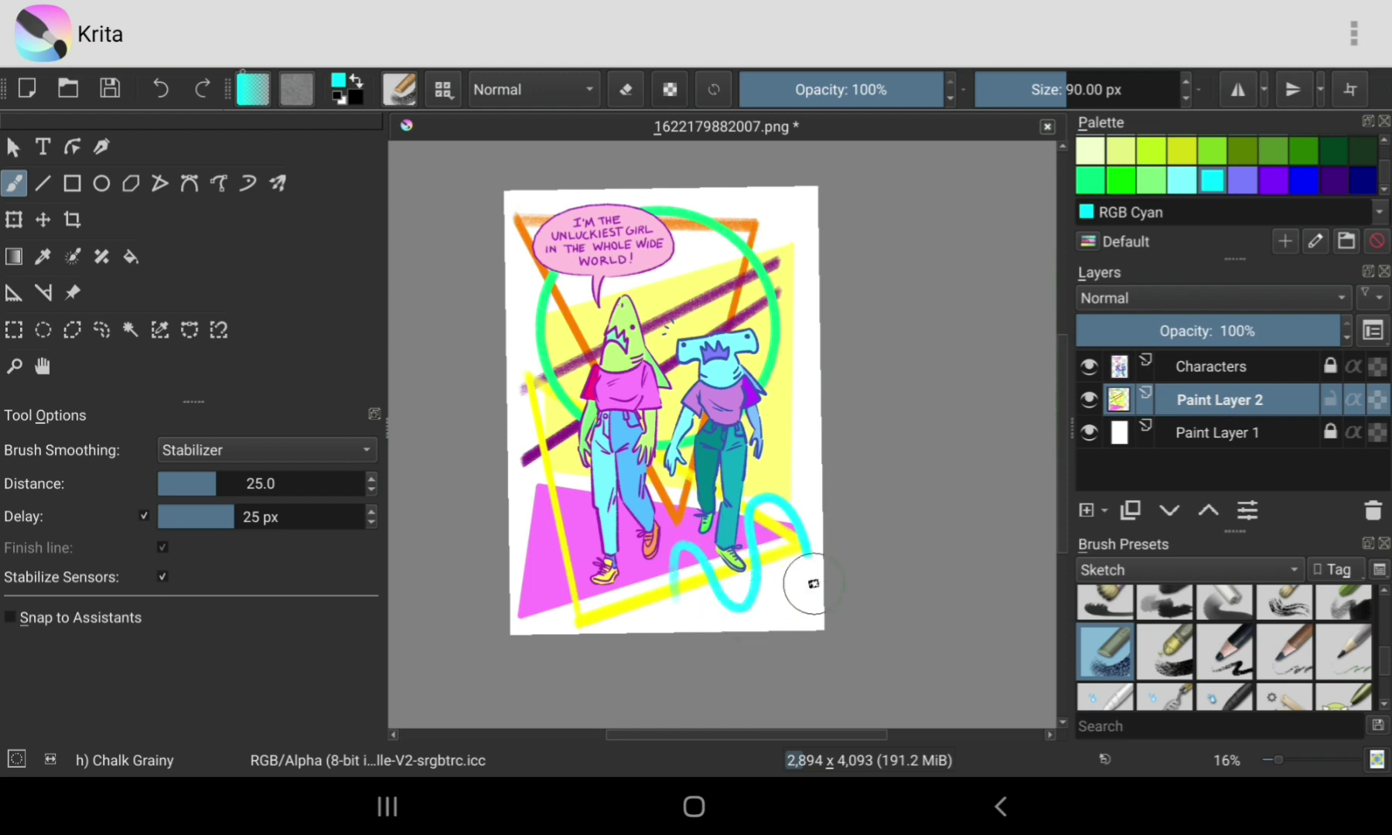
pyautogui.hotkey('ctrl', 'z')
# Step: Set stroke smoothing to weighted and try more cyan strokes, undoing each one
pyautogui.click(267, 449)
pyautogui.click(232, 421)
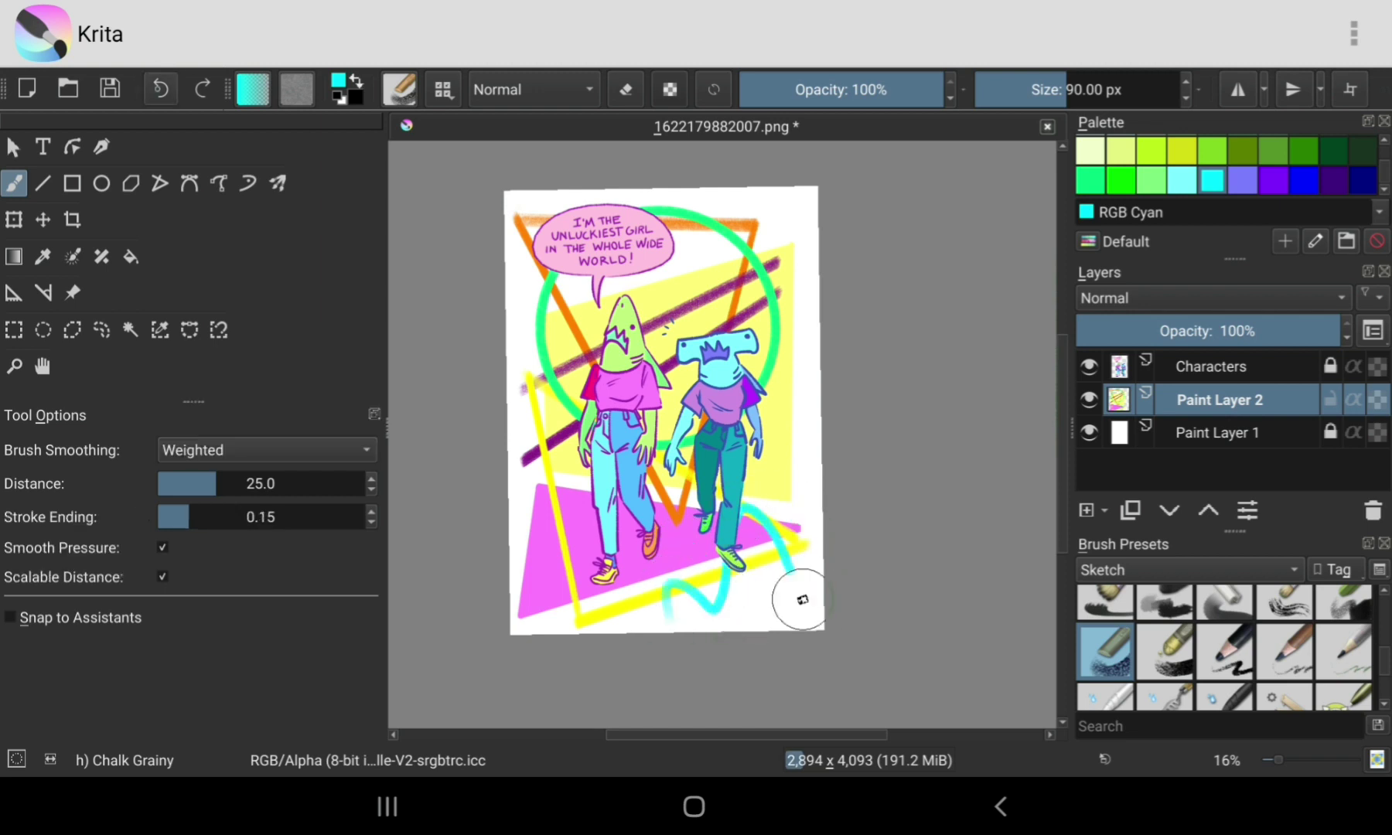
pyautogui.moveTo(679, 611)
pyautogui.mouseDown()
pyautogui.moveTo(686, 551)
pyautogui.moveTo(774, 541)
pyautogui.mouseUp()
pyautogui.click(161, 89)
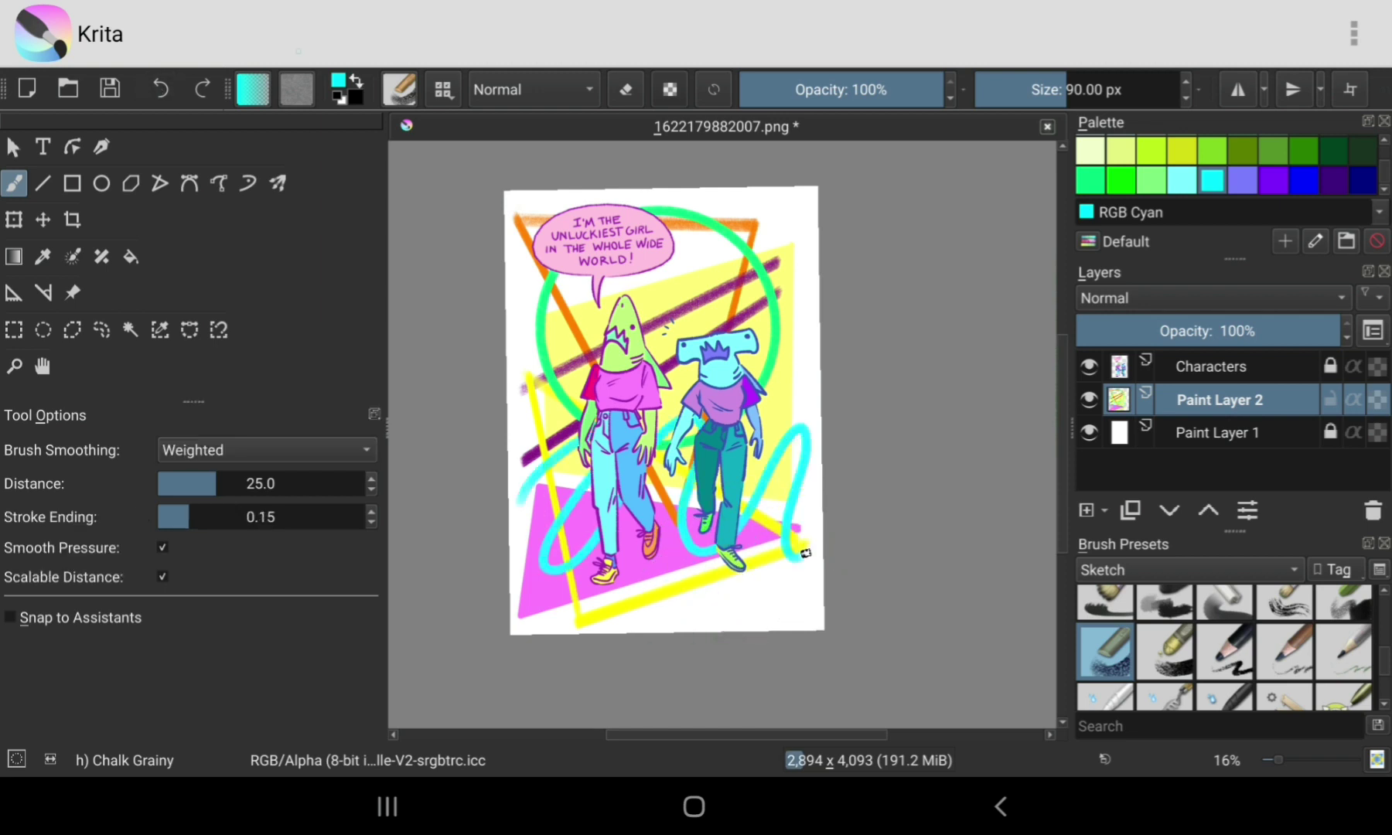
pyautogui.moveTo(568, 202); pyautogui.dragTo(595, 332)
pyautogui.moveTo(511, 292)
pyautogui.mouseDown()
pyautogui.moveTo(642, 247)
pyautogui.moveTo(751, 297)
pyautogui.mouseUp()
pyautogui.click(160, 89)
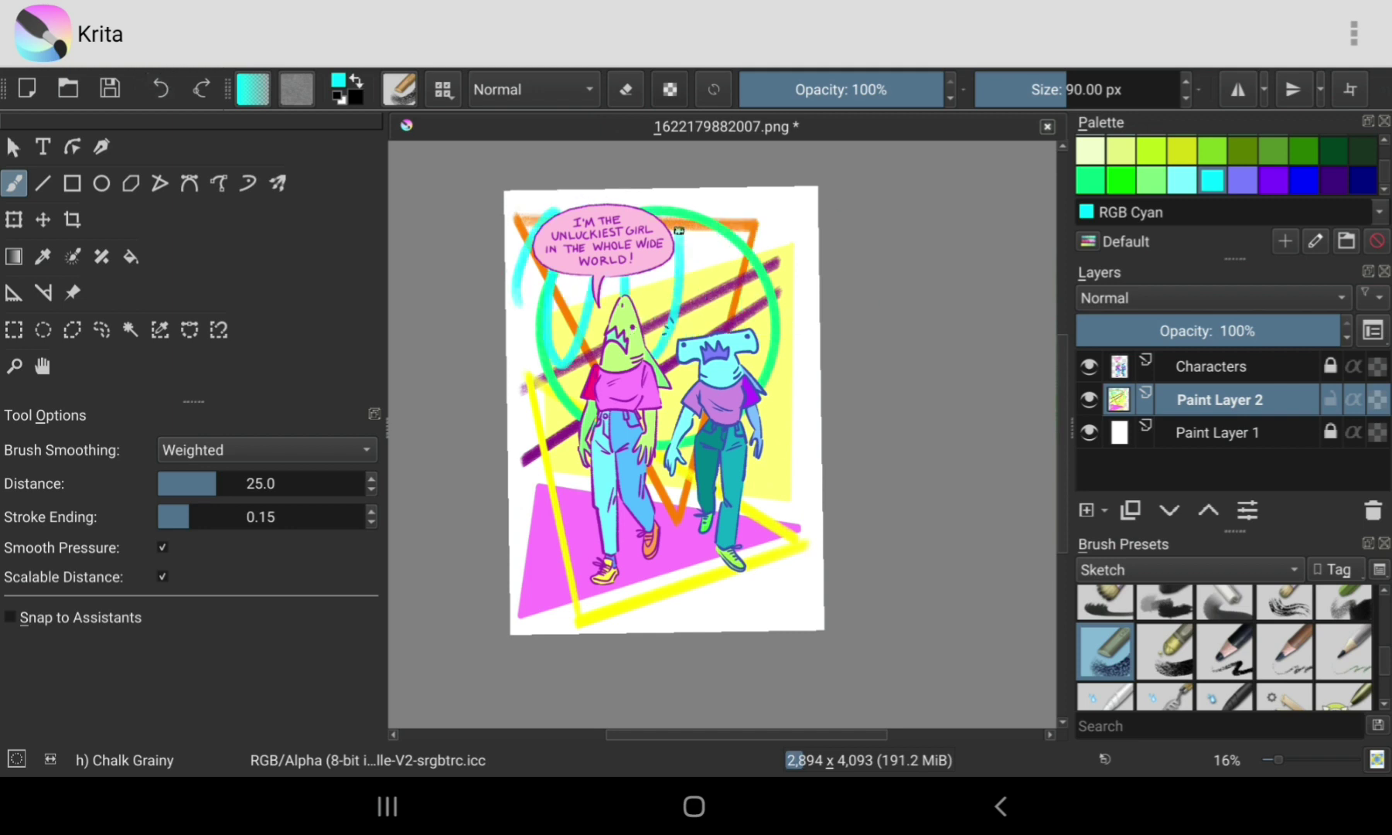
pyautogui.click(161, 89)
# Step: Undo the last cyan loop and zigzag near the legs and return to straight lines
pyautogui.moveTo(672, 464); pyautogui.dragTo(776, 528)
pyautogui.click(161, 89)
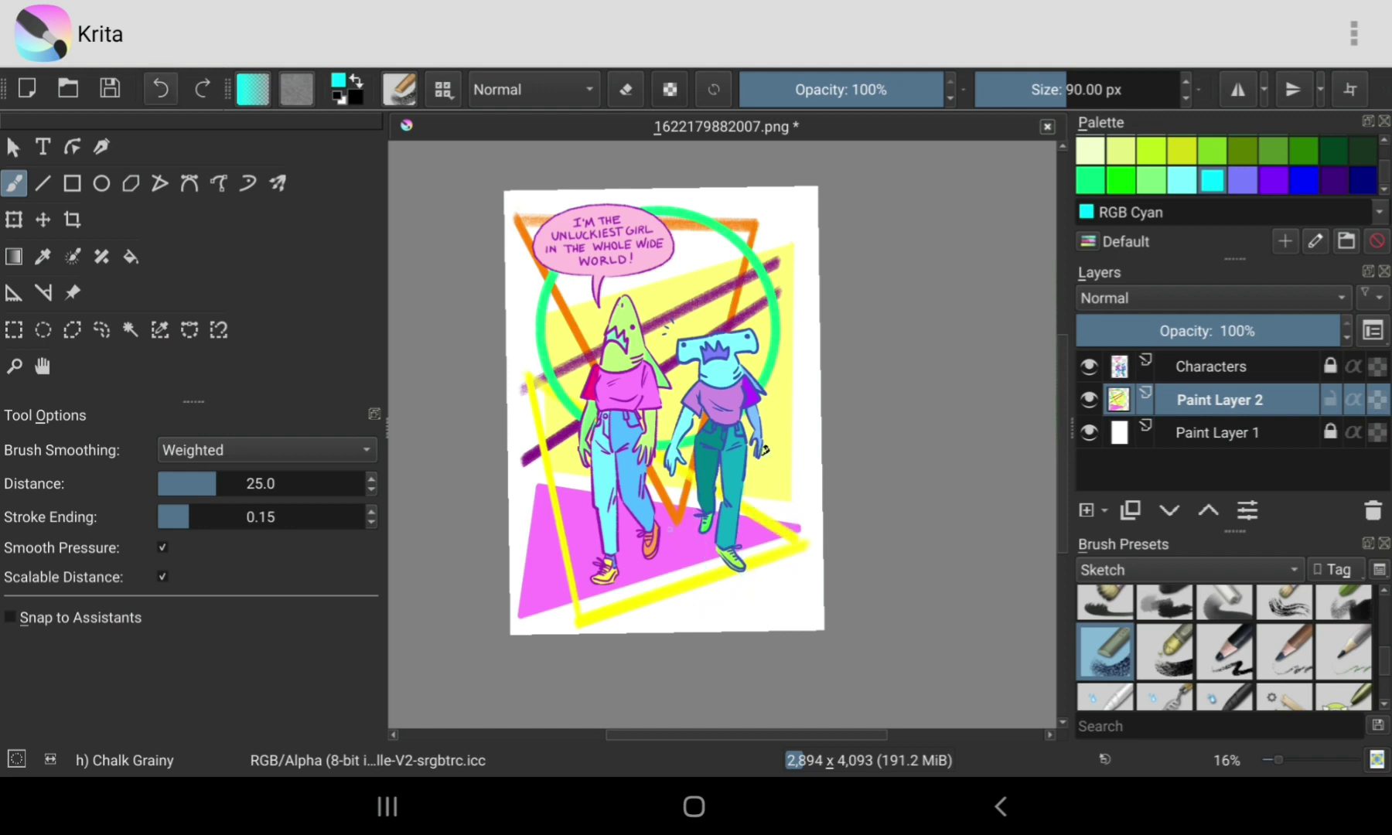
pyautogui.moveTo(685, 591); pyautogui.dragTo(796, 541)
pyautogui.click(160, 89)
pyautogui.click(42, 182)
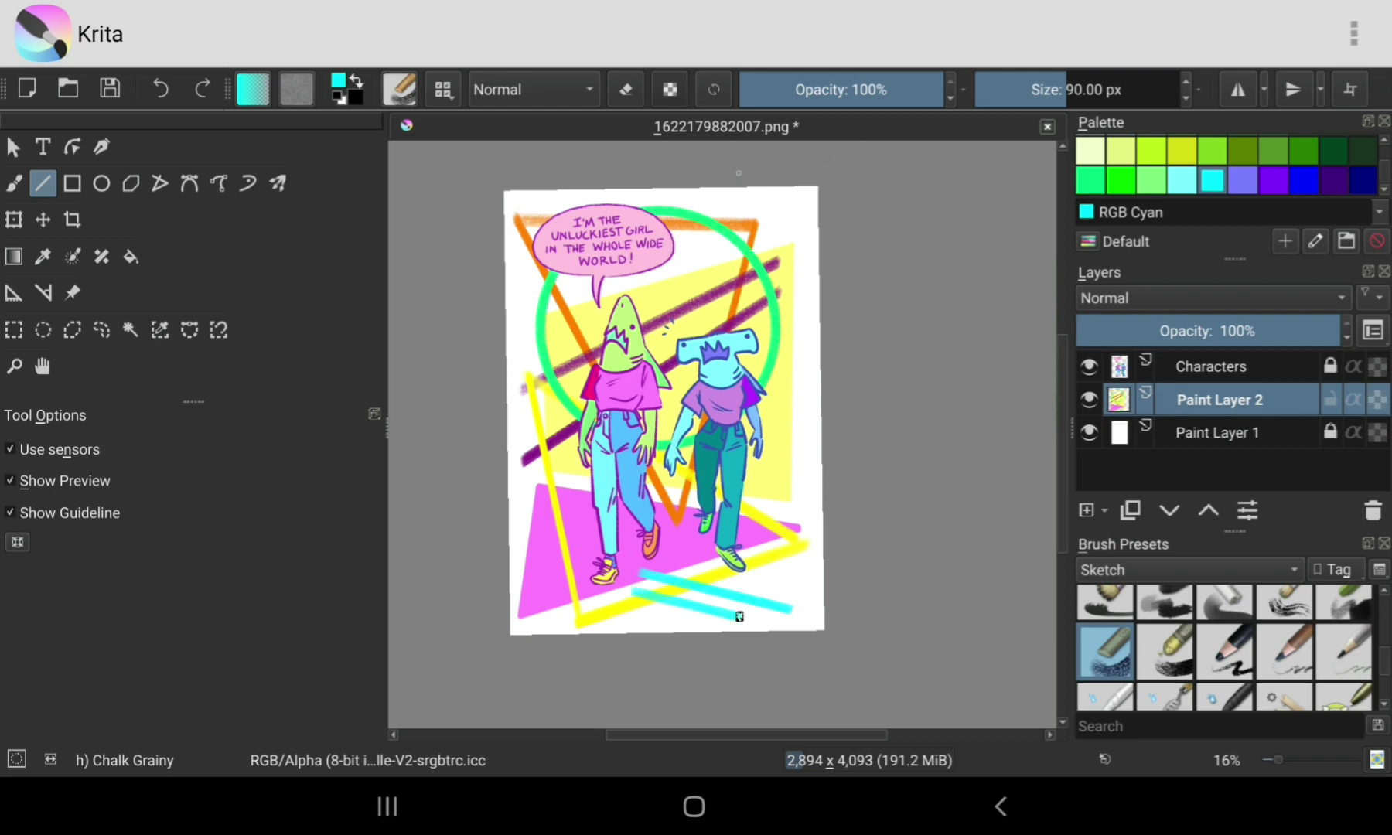
# Step: Raise Paint Layer 2's lightness with HSV Adjustment, reset view rotation to 0°, and duplicate it
pyautogui.click(1353, 33)
pyautogui.click(1181, 451)
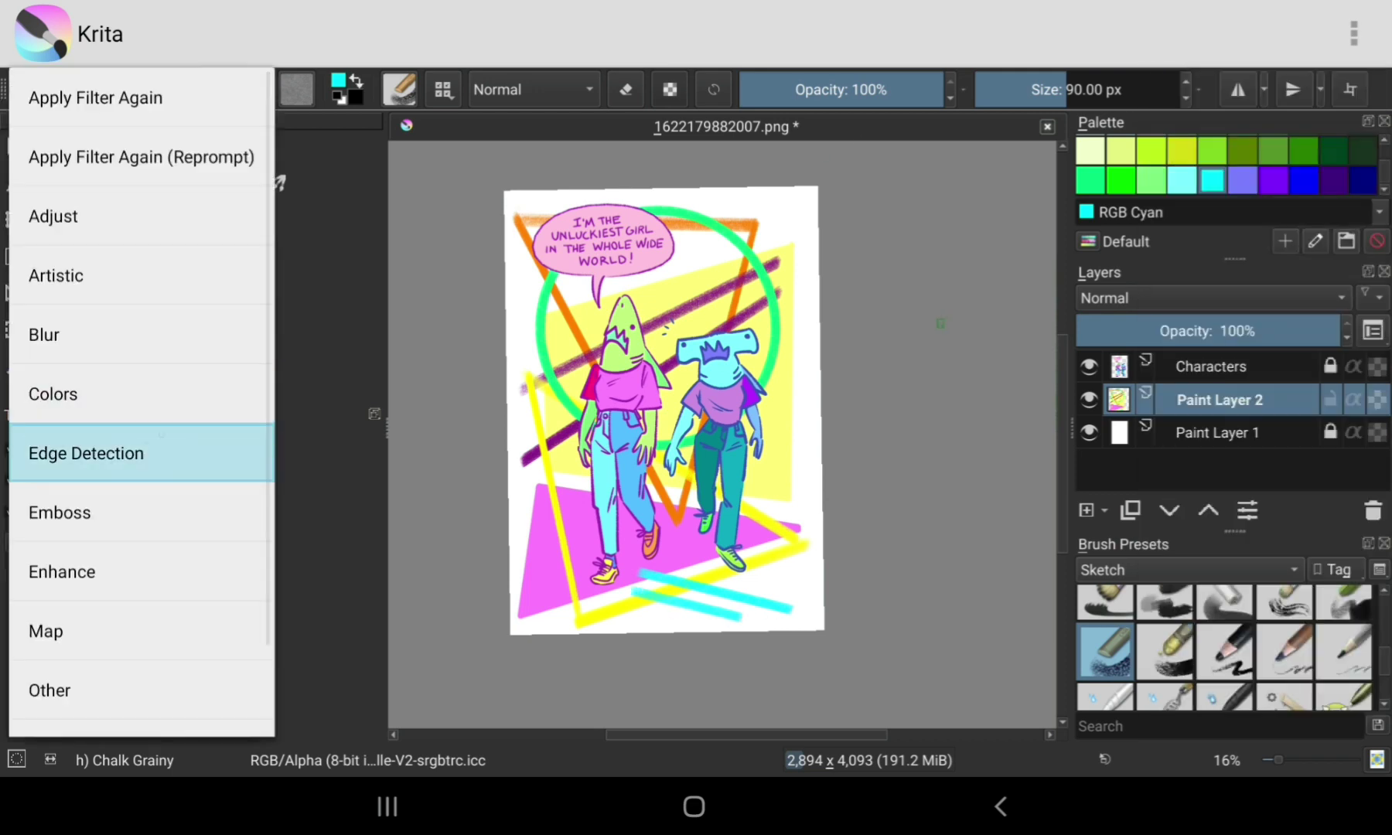
pyautogui.click(116, 302)
pyautogui.click(212, 505)
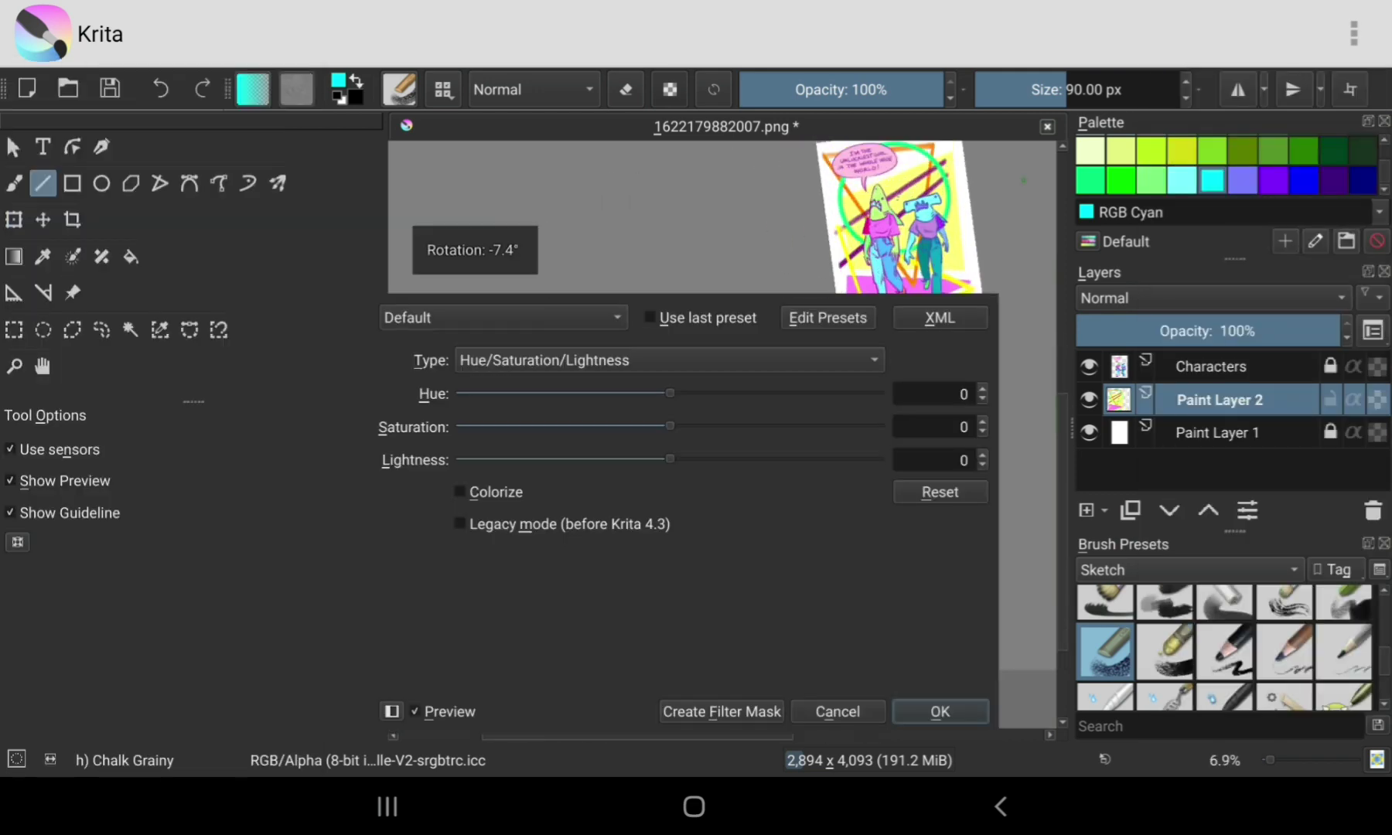
pyautogui.moveTo(669, 459)
pyautogui.mouseDown()
pyautogui.moveTo(808, 469)
pyautogui.moveTo(777, 459)
pyautogui.mouseUp()
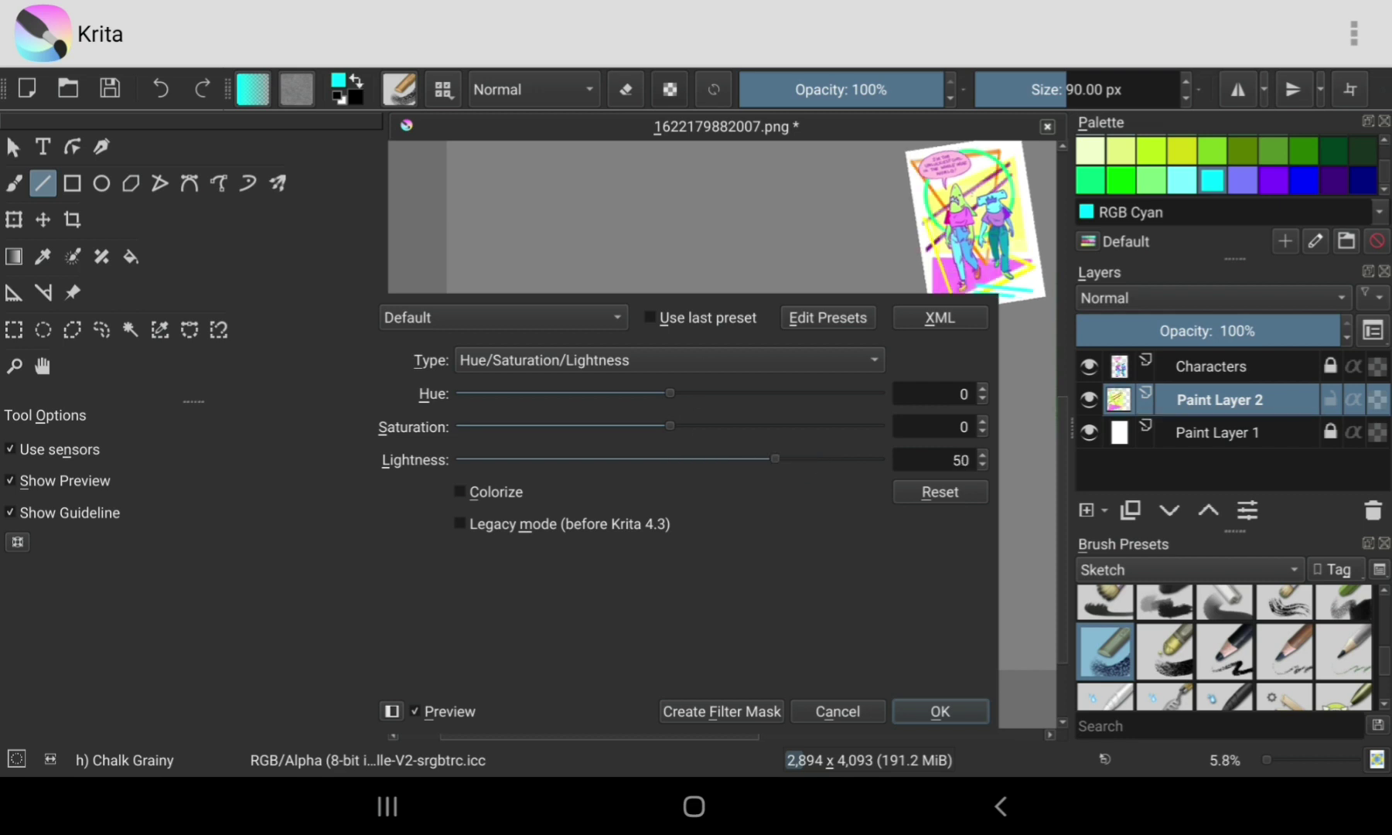
pyautogui.click(939, 711)
pyautogui.moveTo(877, 346); pyautogui.dragTo(969, 310)
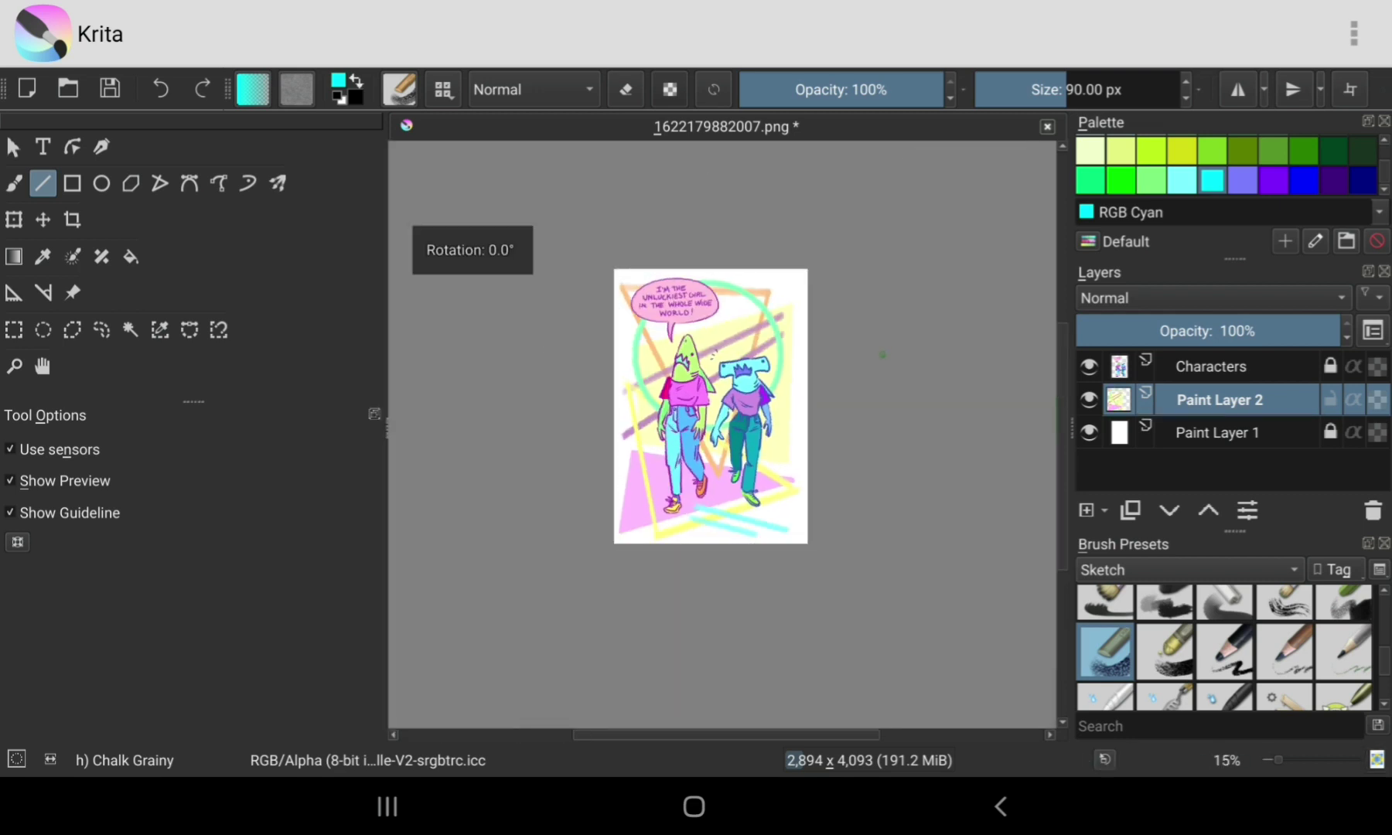
pyautogui.hotkey('ctrl', 'j')
# Step: Select Paint Layer 2 and open its Artistic > Halftone filter
pyautogui.press('pagedown')
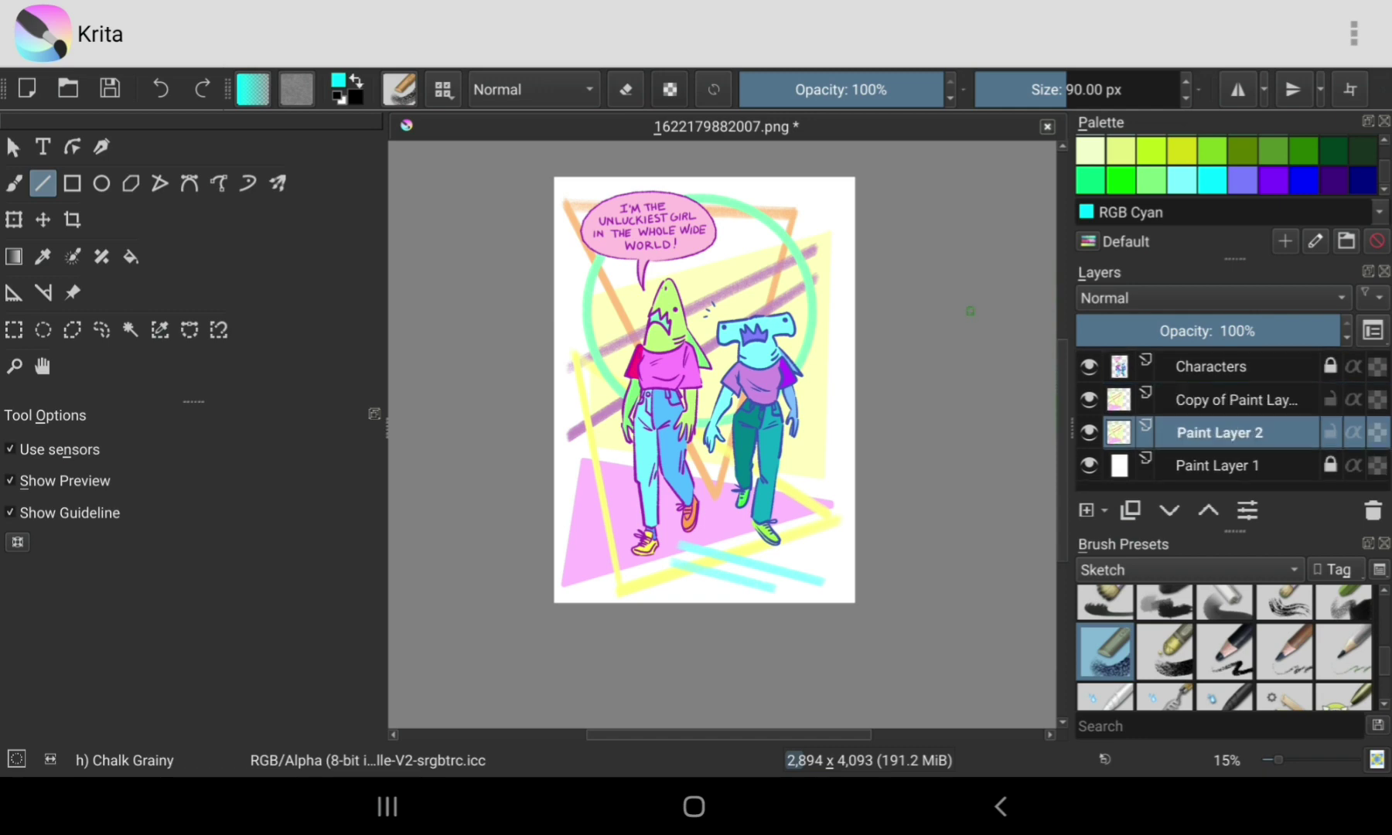
pyautogui.click(1353, 33)
pyautogui.click(1181, 451)
pyautogui.click(55, 211)
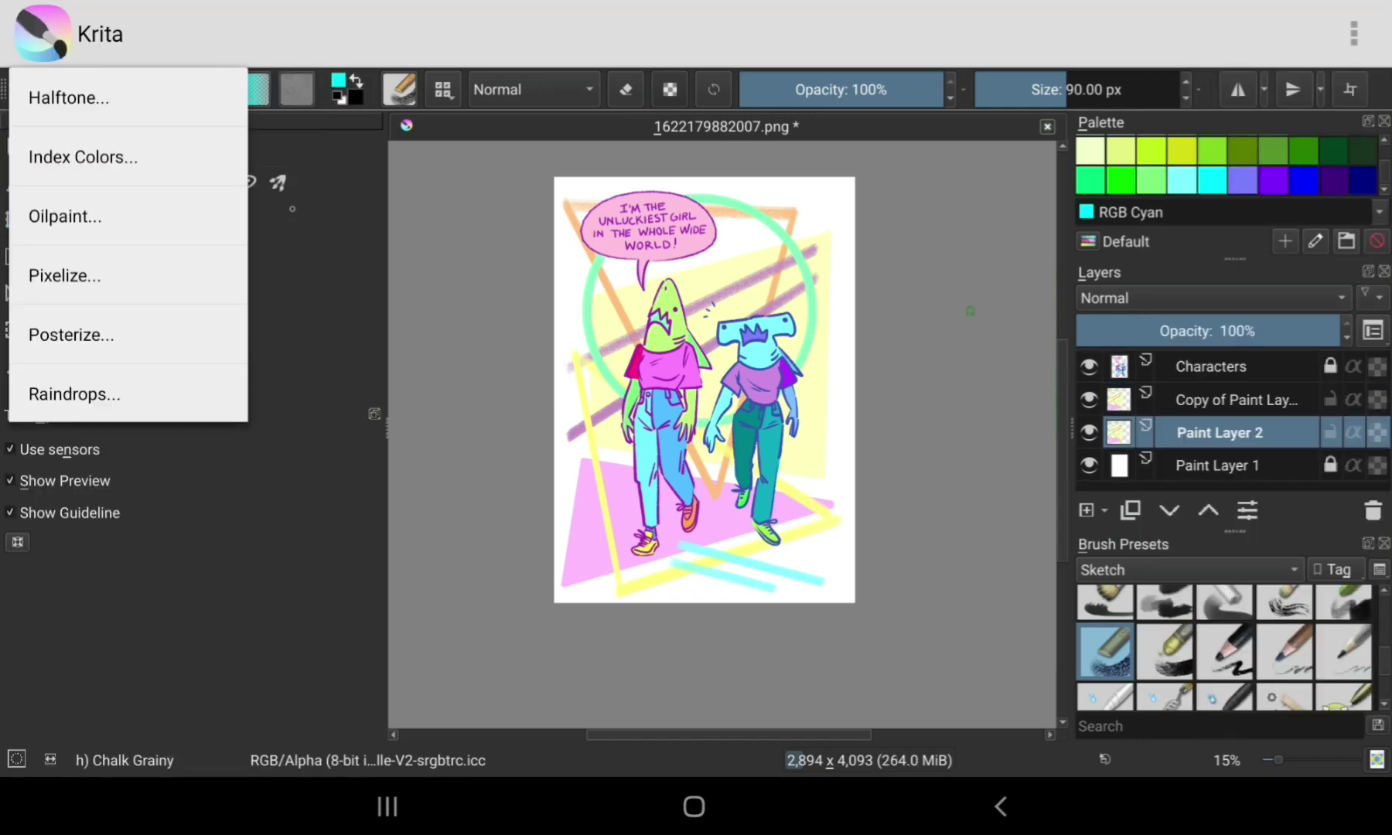
pyautogui.click(62, 97)
# Step: Try a cyan background and orange foreground for the halftone, then close the settings
pyautogui.click(711, 484)
pyautogui.click(572, 558)
pyautogui.click(776, 311)
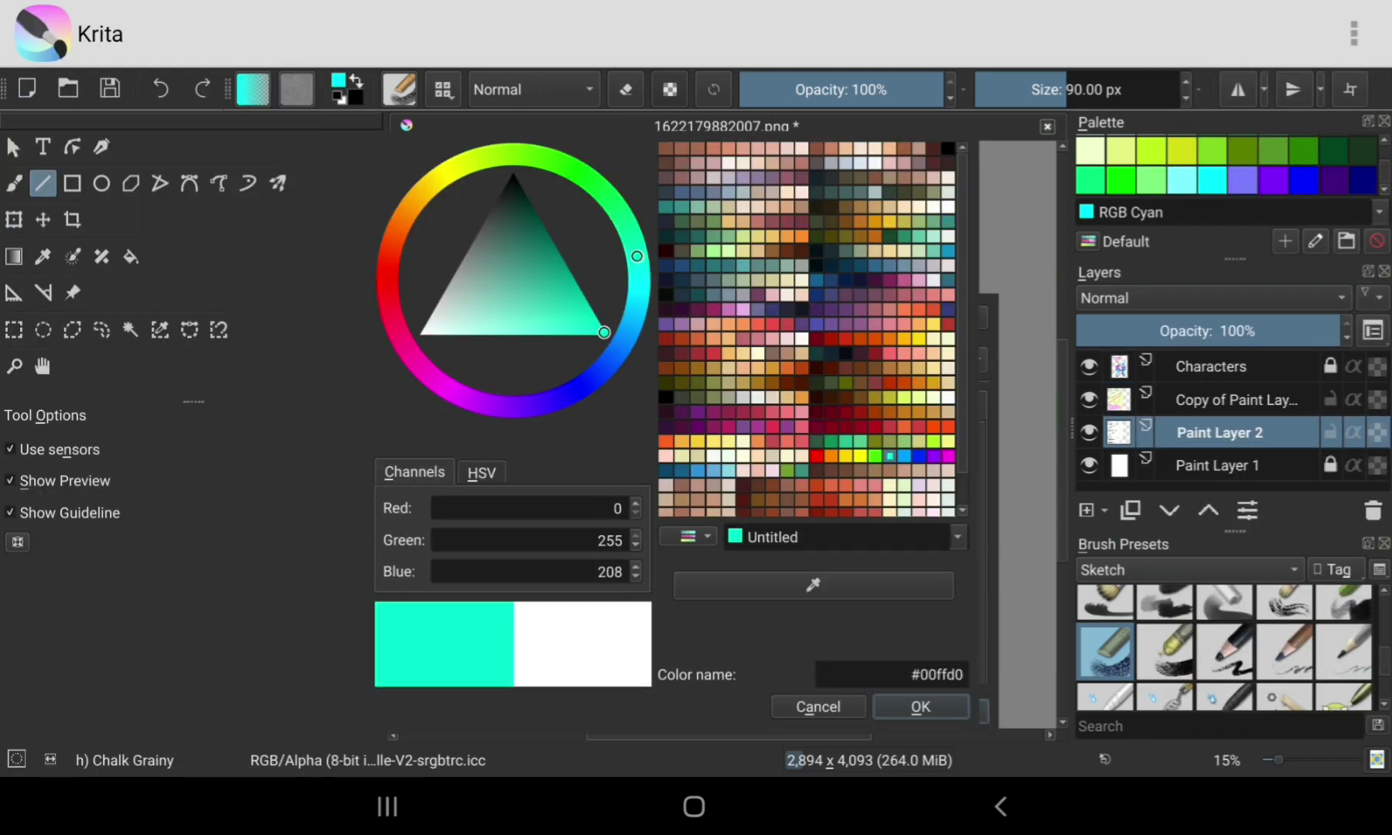
pyautogui.click(920, 787)
pyautogui.click(573, 525)
pyautogui.click(920, 787)
pyautogui.click(939, 711)
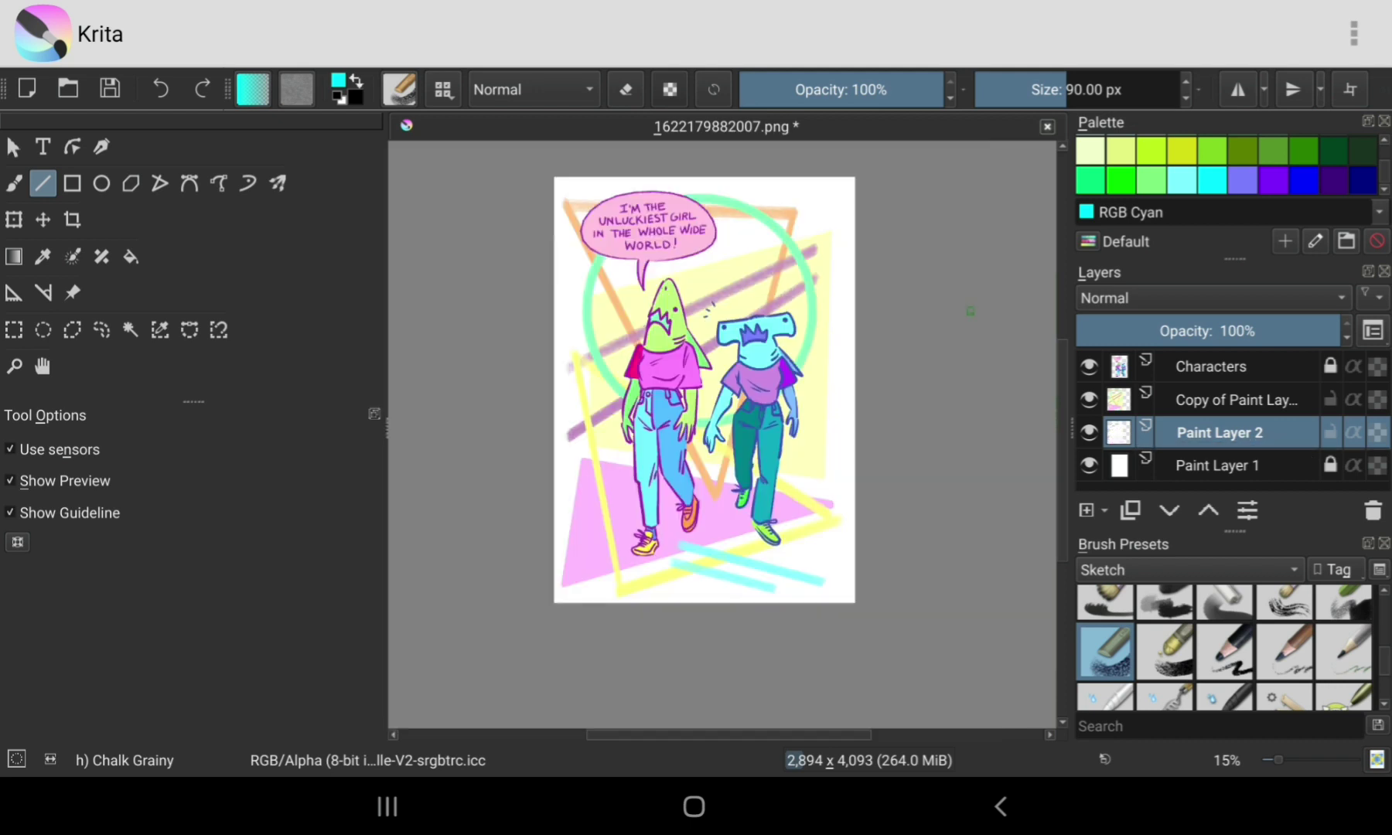
# Step: Switch briefly between the Move and Brush tools, then reopen the Halftone filter
pyautogui.press('t')
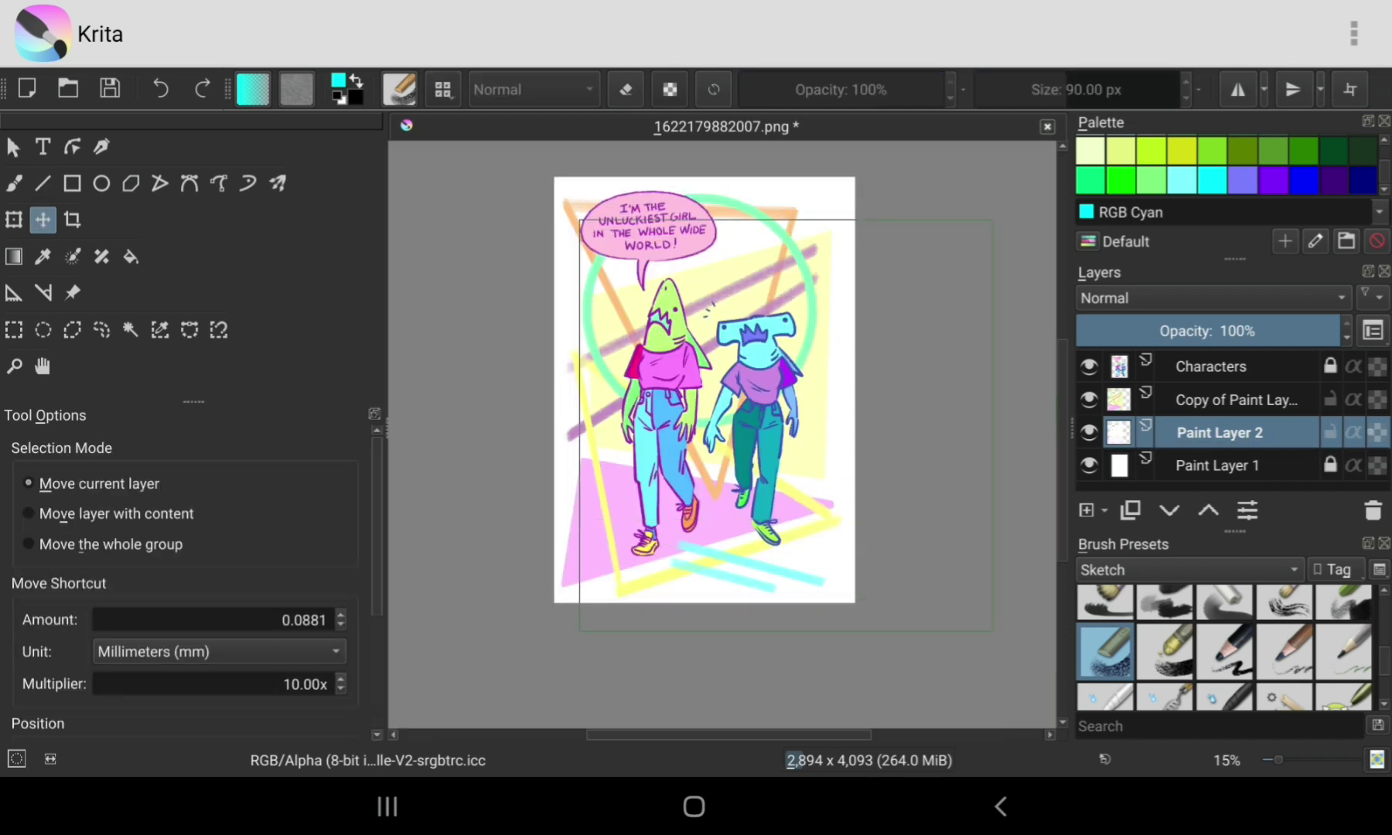
pyautogui.press('b')
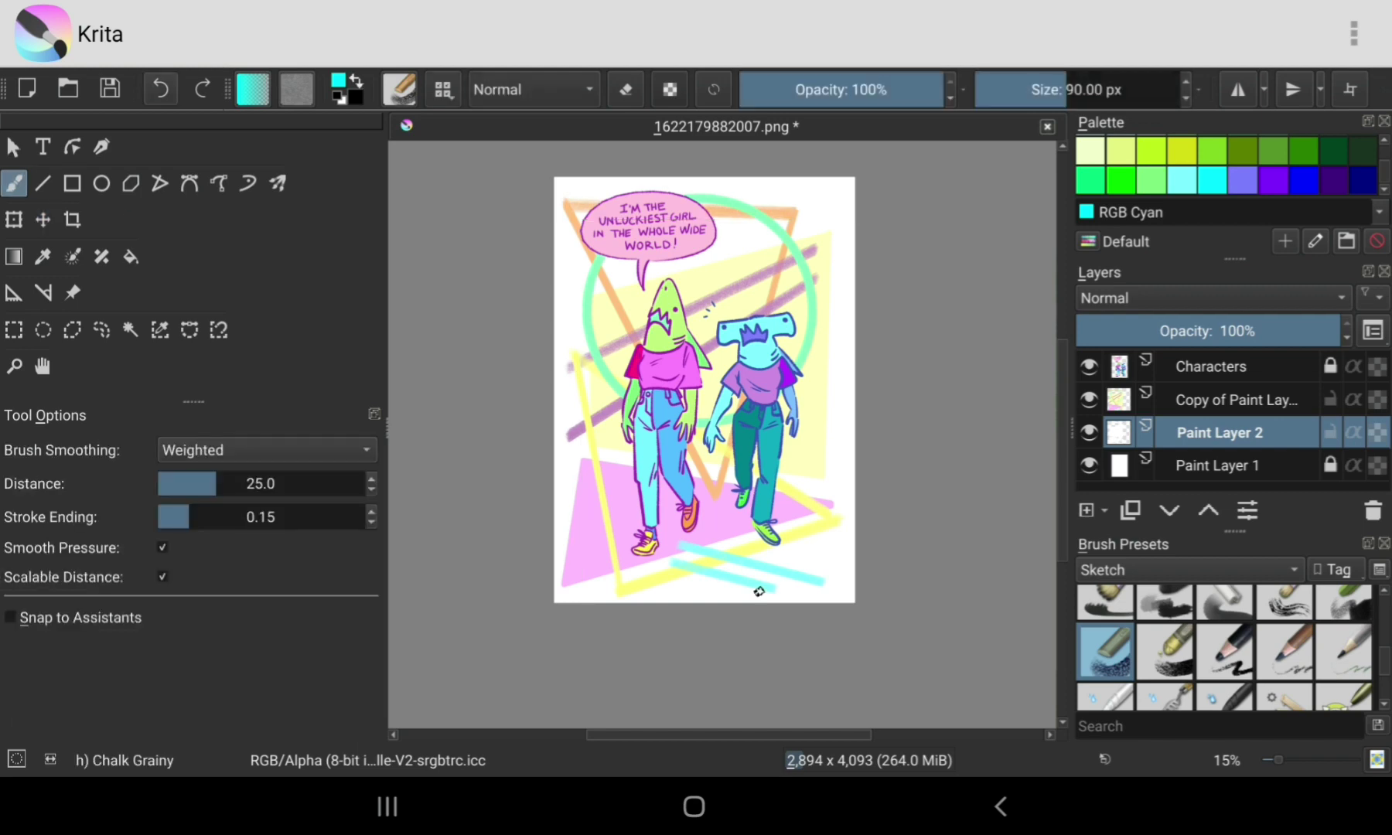
pyautogui.click(1353, 32)
pyautogui.click(81, 96)
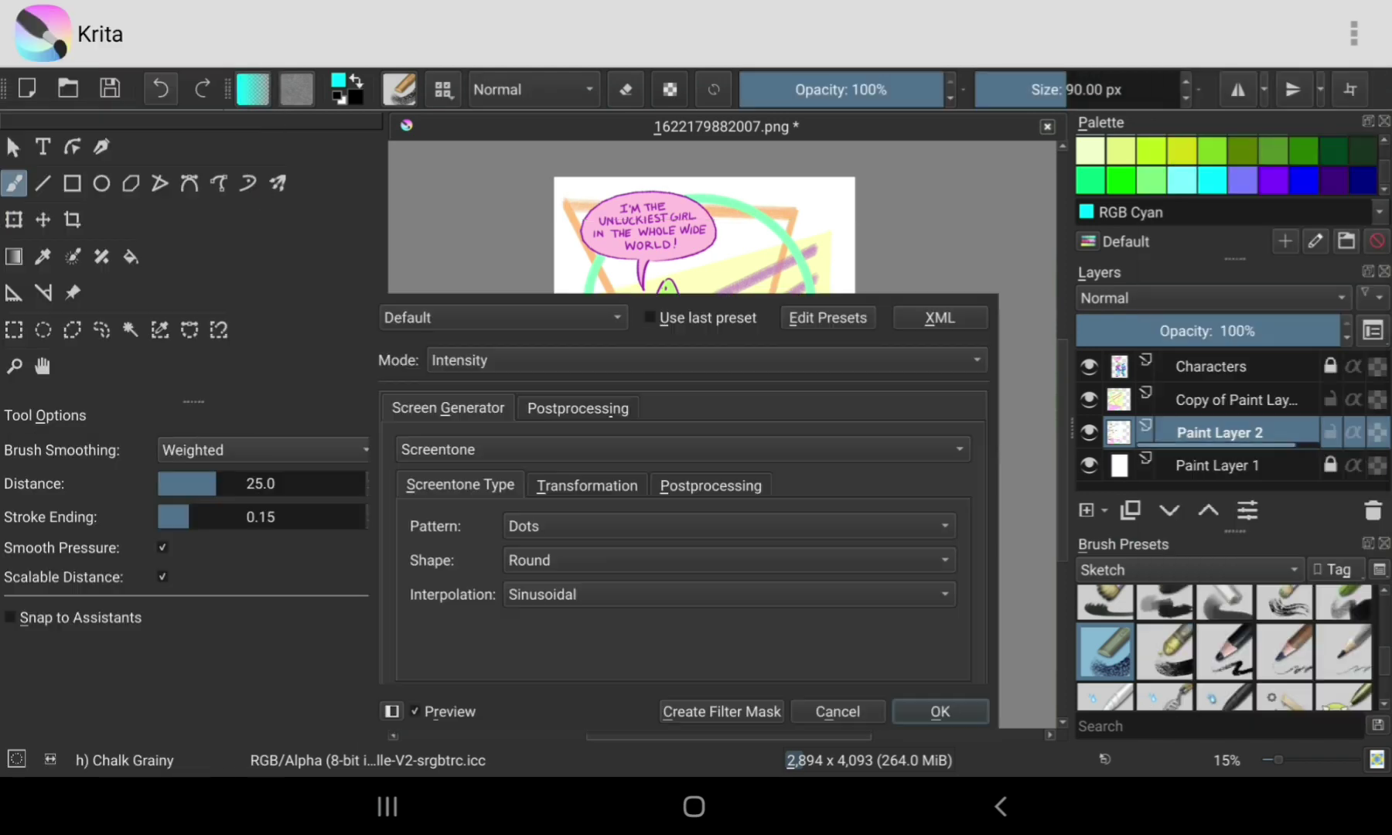
pyautogui.click(587, 485)
# Step: Set the screentone foreground to green and the background to yellow
pyautogui.click(710, 485)
pyautogui.click(568, 525)
pyautogui.click(547, 296)
pyautogui.click(920, 707)
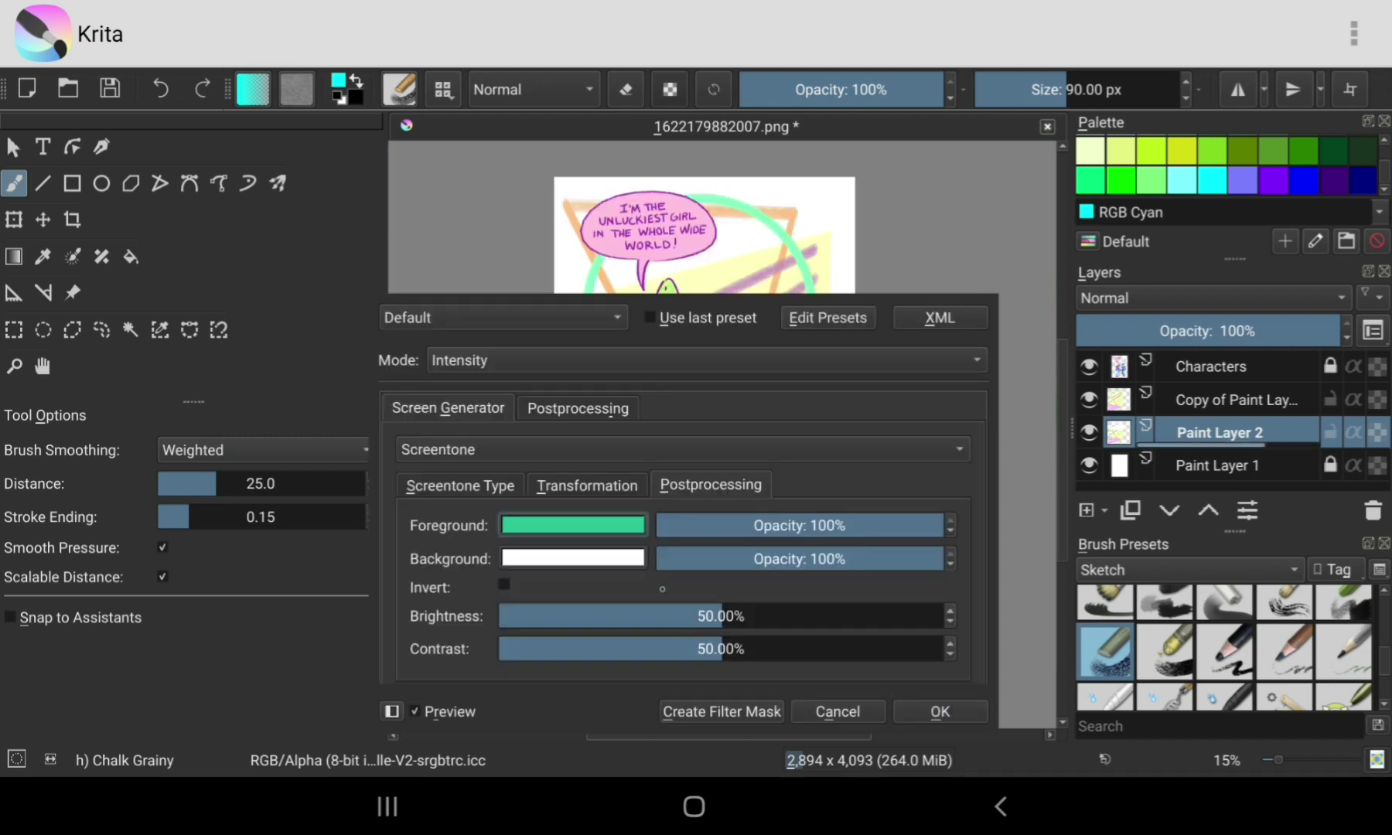
pyautogui.click(568, 550)
pyautogui.moveTo(387, 280)
pyautogui.mouseDown()
pyautogui.moveTo(497, 404)
pyautogui.moveTo(433, 193)
pyautogui.mouseUp()
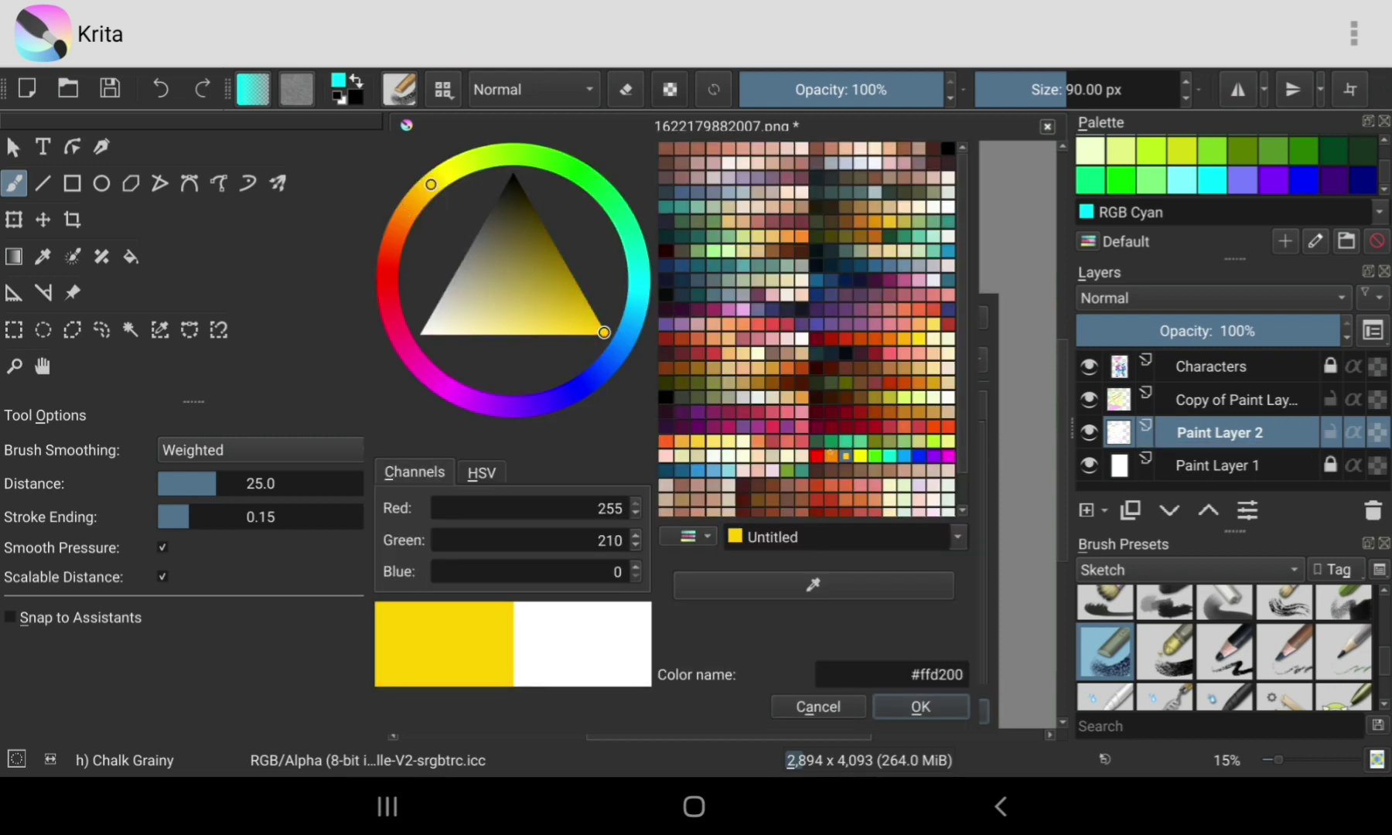
pyautogui.click(921, 707)
# Step: Change the screentone foreground to magenta and review the pattern type
pyautogui.click(569, 525)
pyautogui.click(495, 232)
pyautogui.click(920, 782)
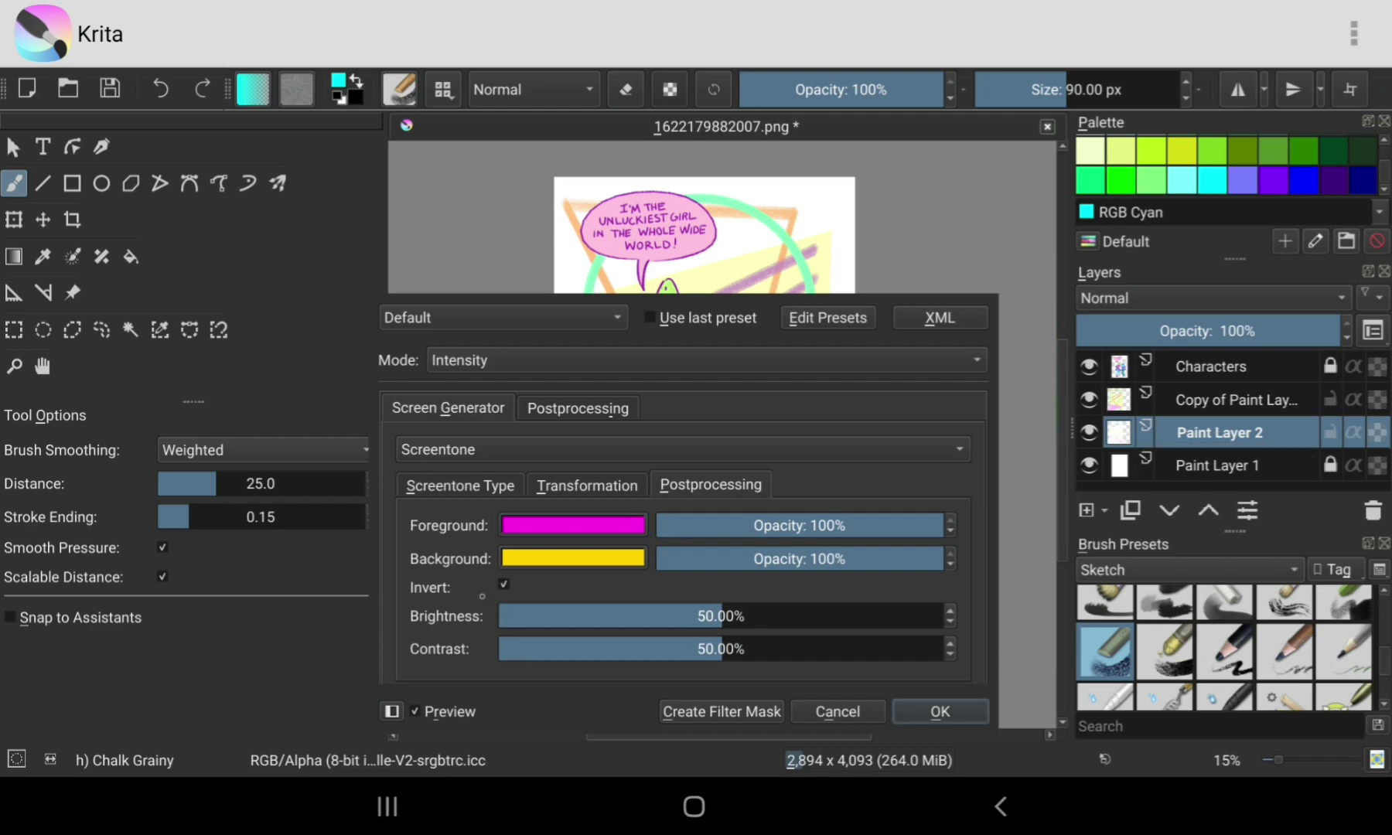
pyautogui.click(461, 485)
# Step: Set the postprocessing background to yellow and apply the magenta-and-yellow halftone to Paint Layer 2
pyautogui.click(577, 408)
pyautogui.click(563, 502)
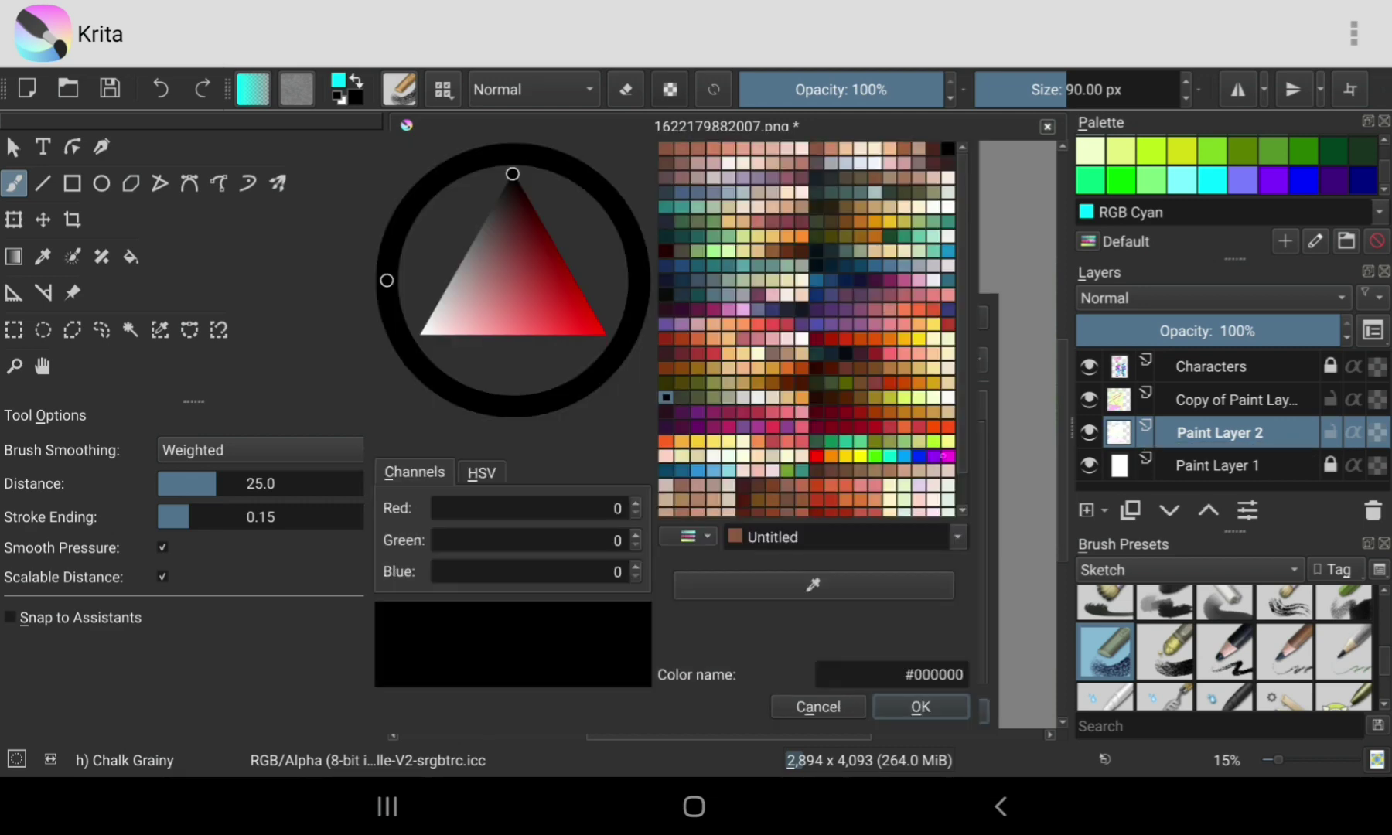
pyautogui.click(421, 332)
pyautogui.click(603, 332)
pyautogui.moveTo(387, 280)
pyautogui.mouseDown()
pyautogui.moveTo(406, 213)
pyautogui.moveTo(433, 186)
pyautogui.mouseUp()
pyautogui.click(818, 706)
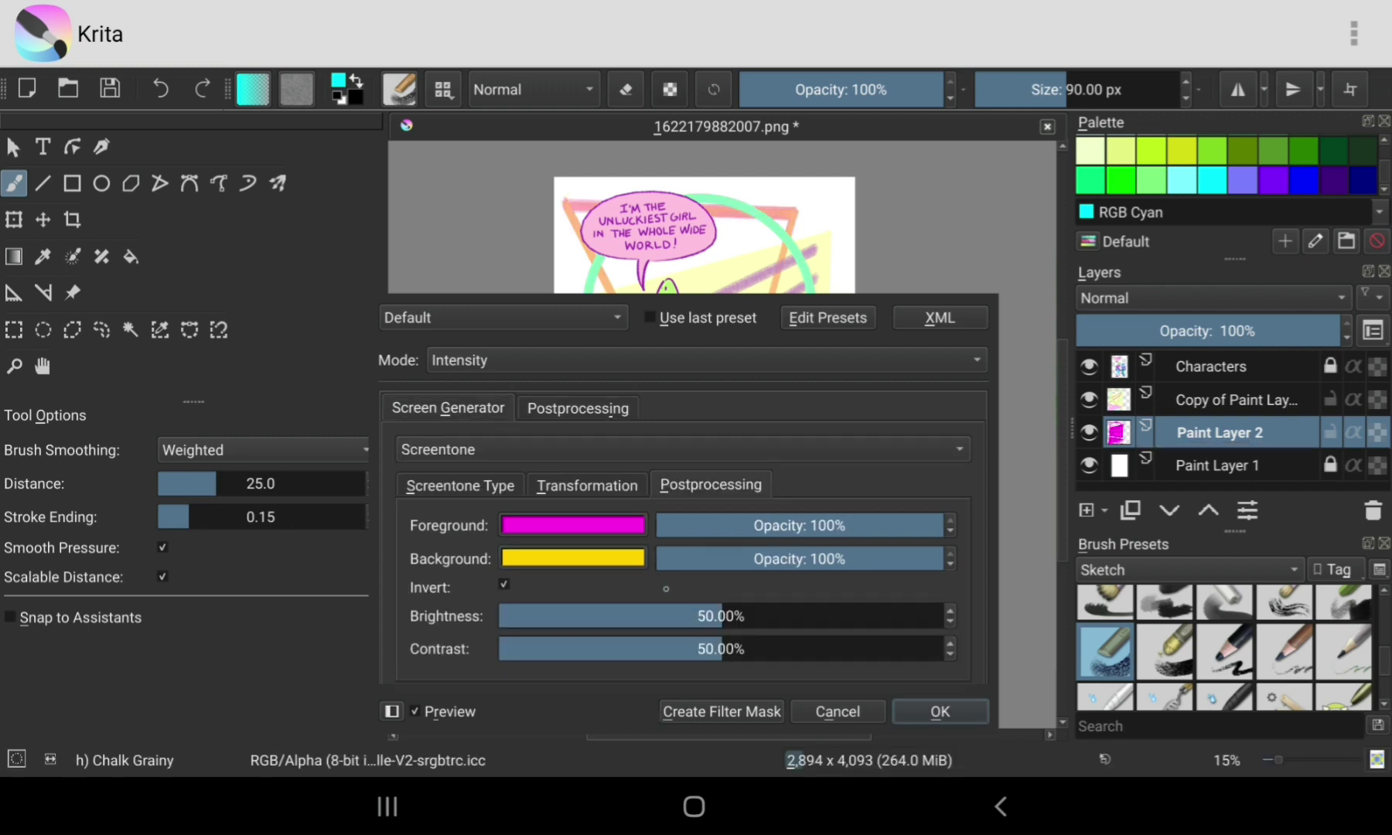
pyautogui.click(597, 407)
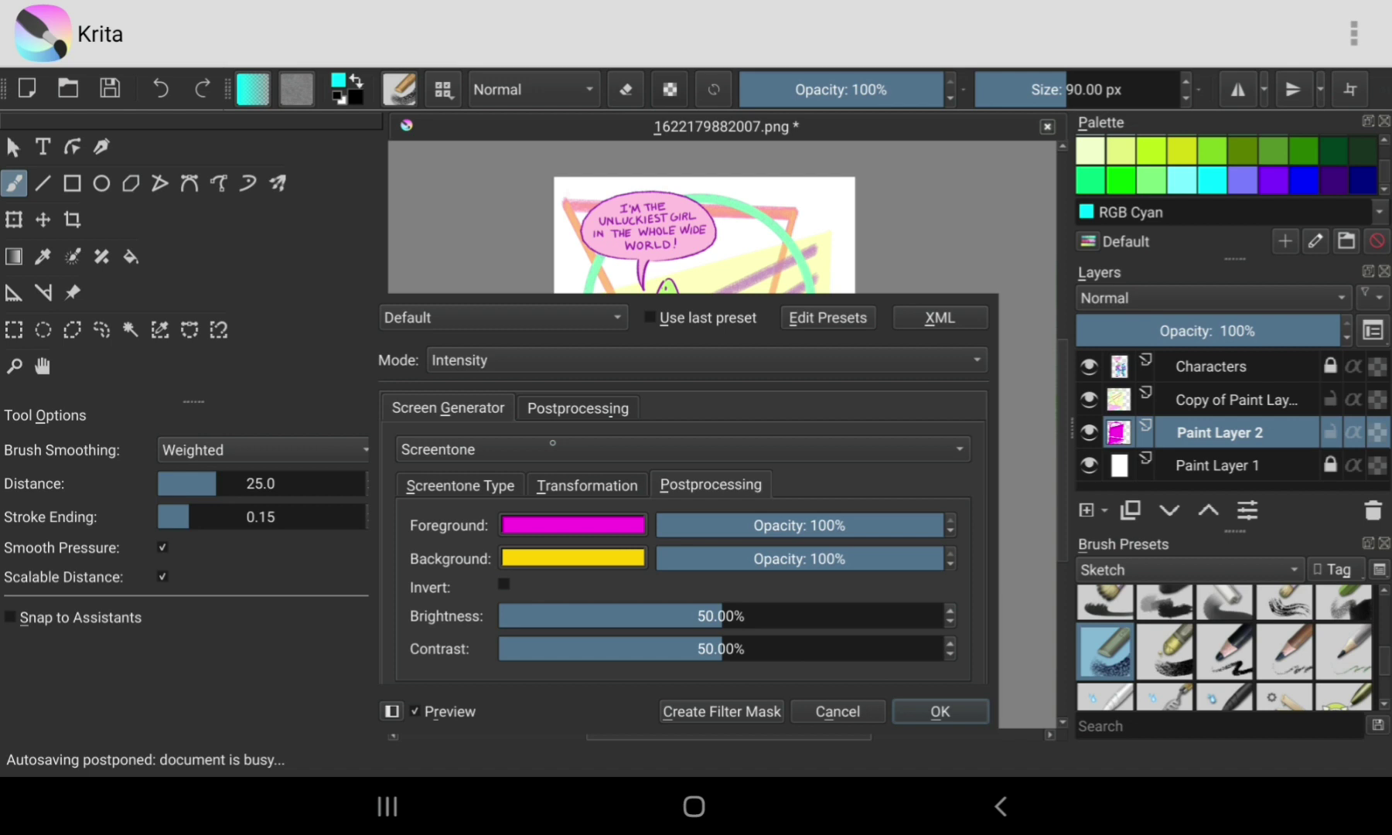
pyautogui.press('Escape')
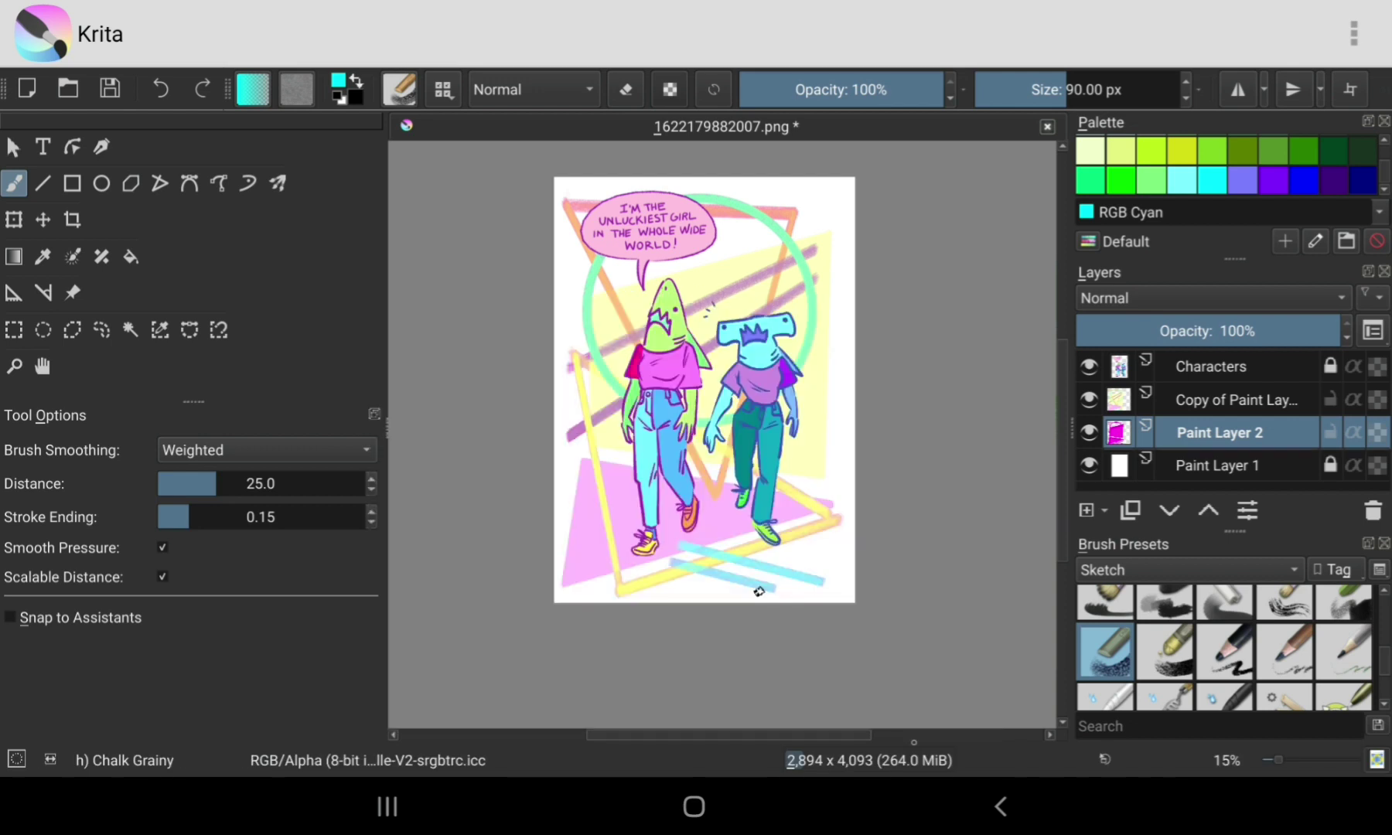
pyautogui.press('t')
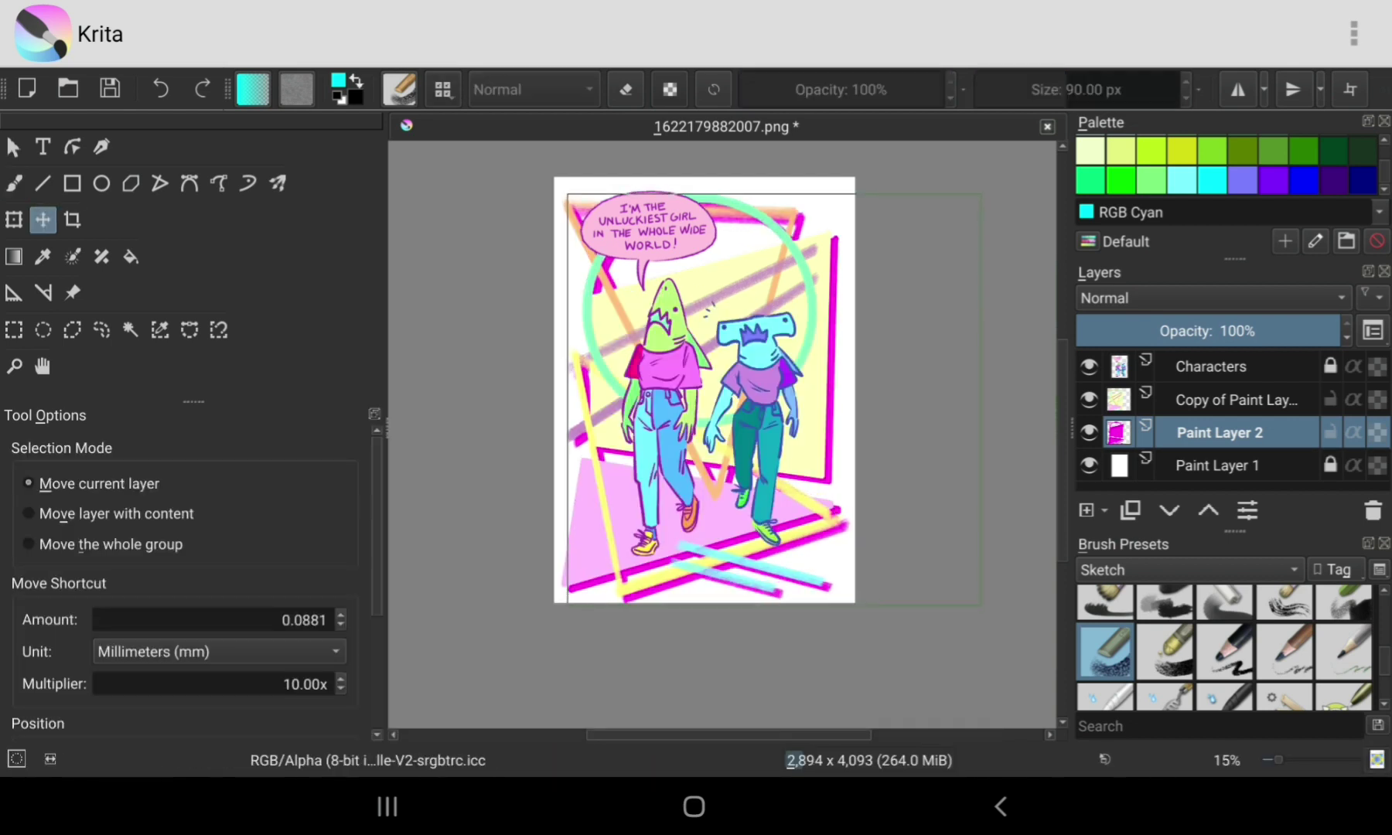